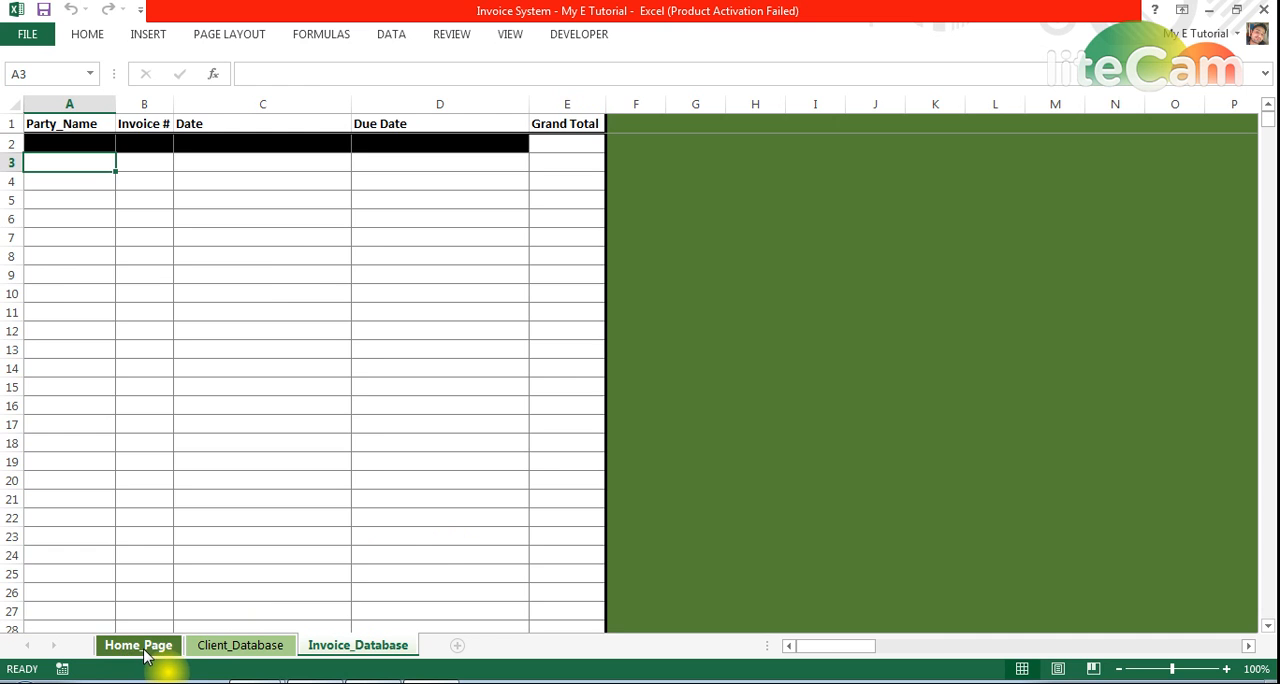
Review the Home_Page, Invoice_Database and Client_Database sheets, ending on the Home_Page invoice form
left_click(557, 431)
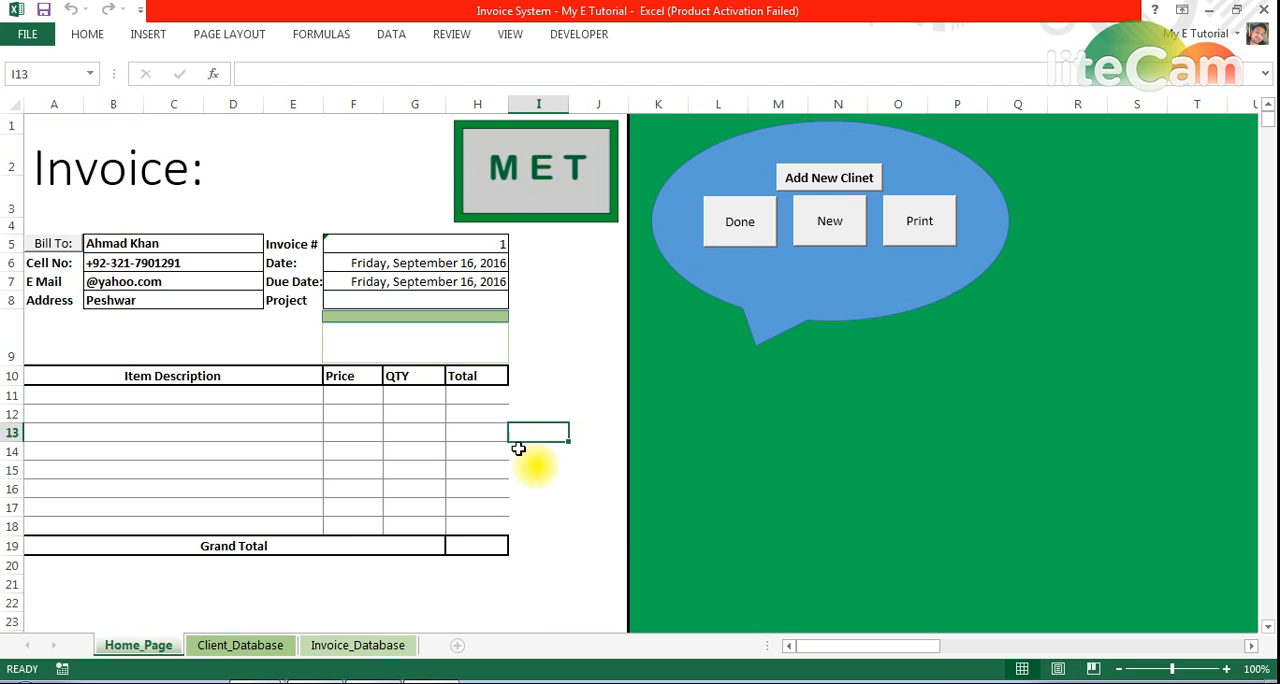
left_click(333, 650)
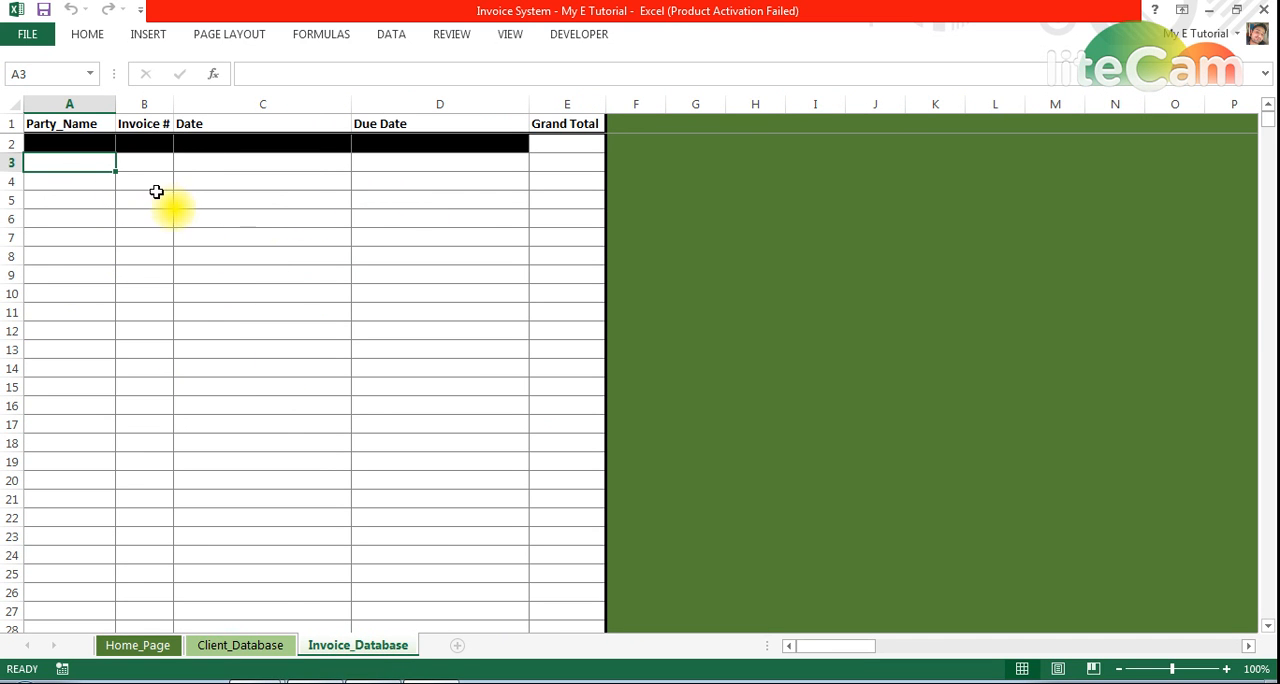
left_click(268, 648)
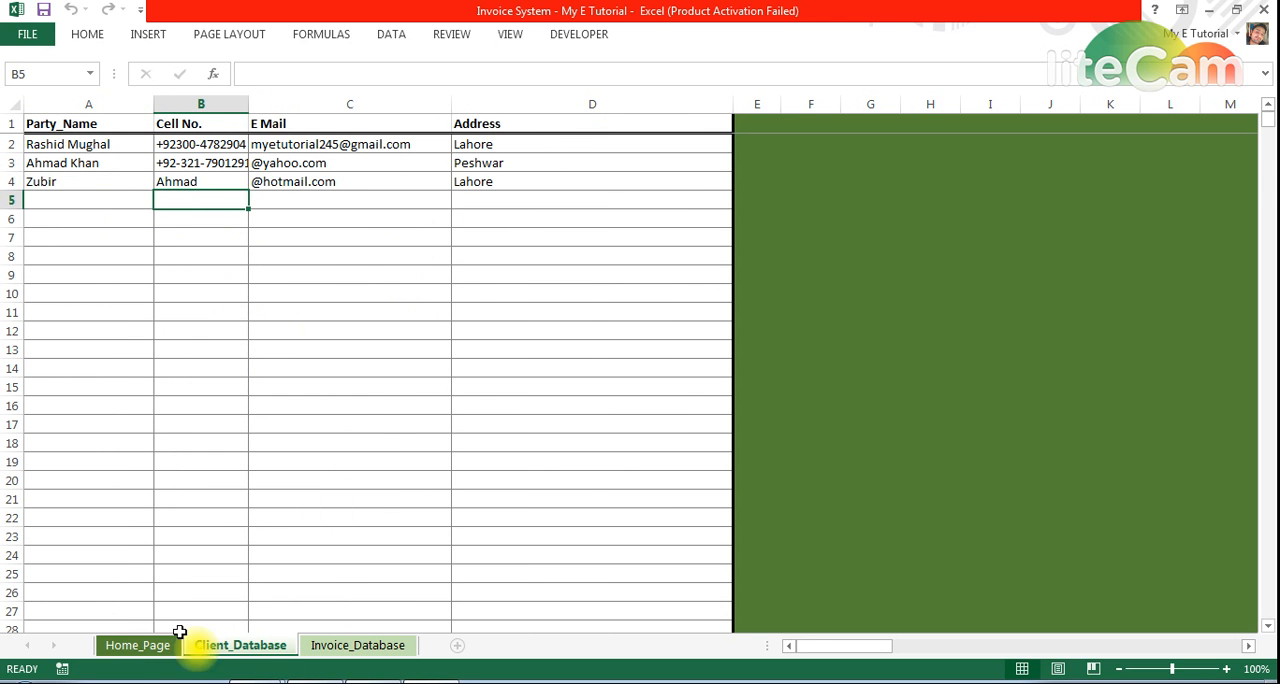
left_click(150, 648)
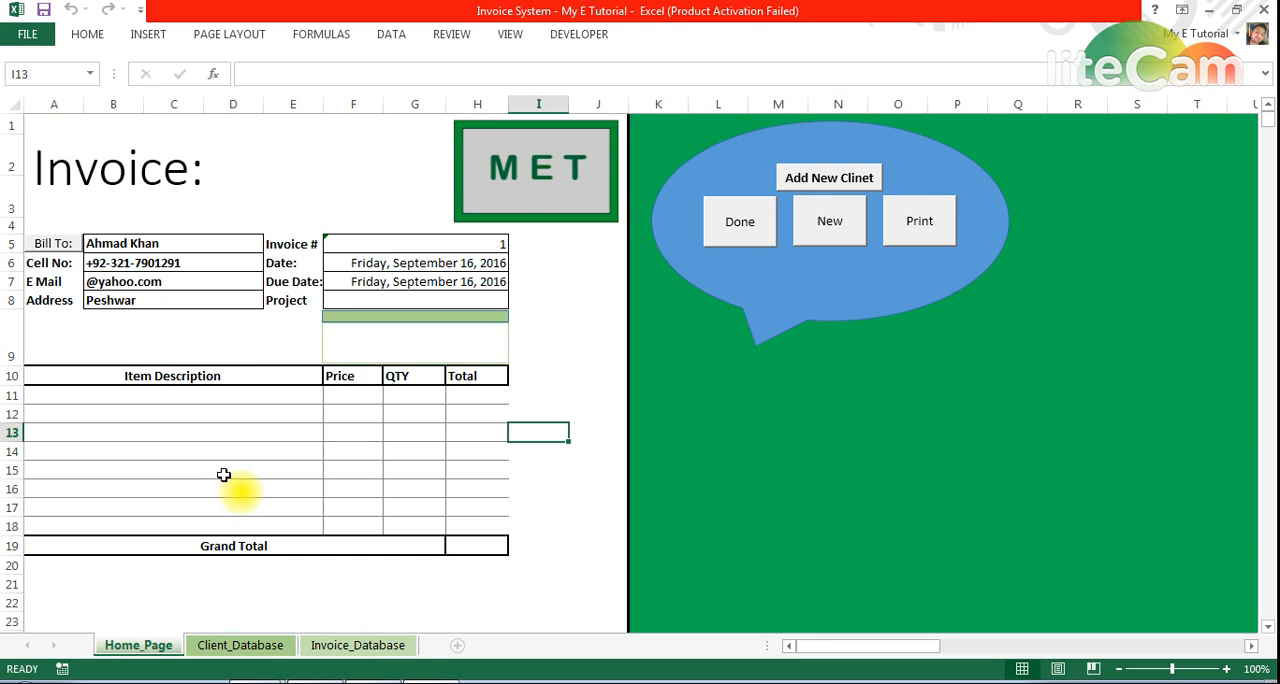
left_click(58, 250)
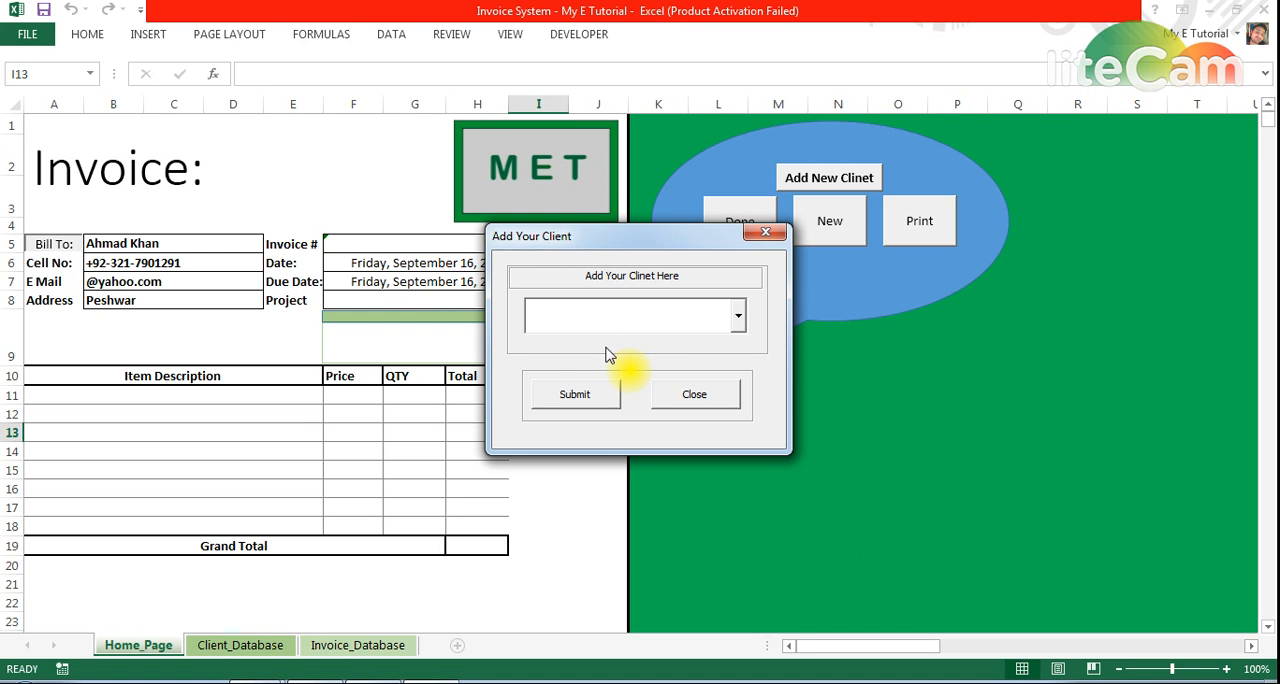
type("A")
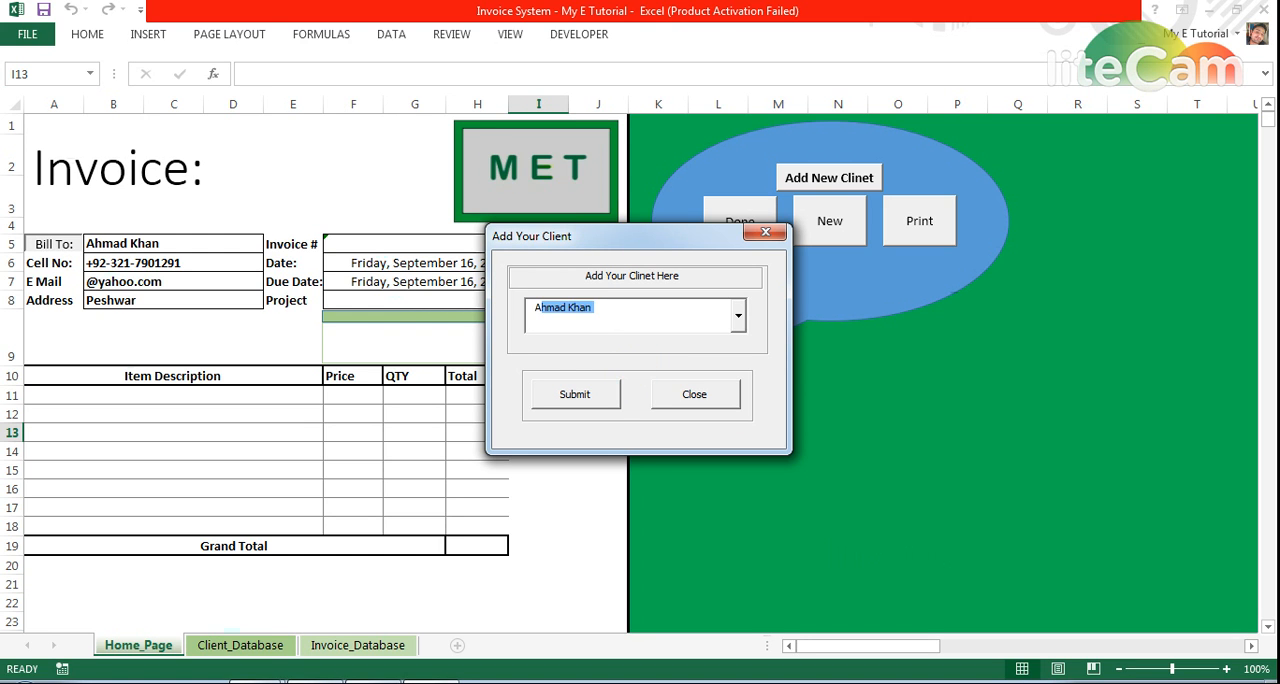
key("BackSpace")
key("BackSpace")
left_click(700, 398)
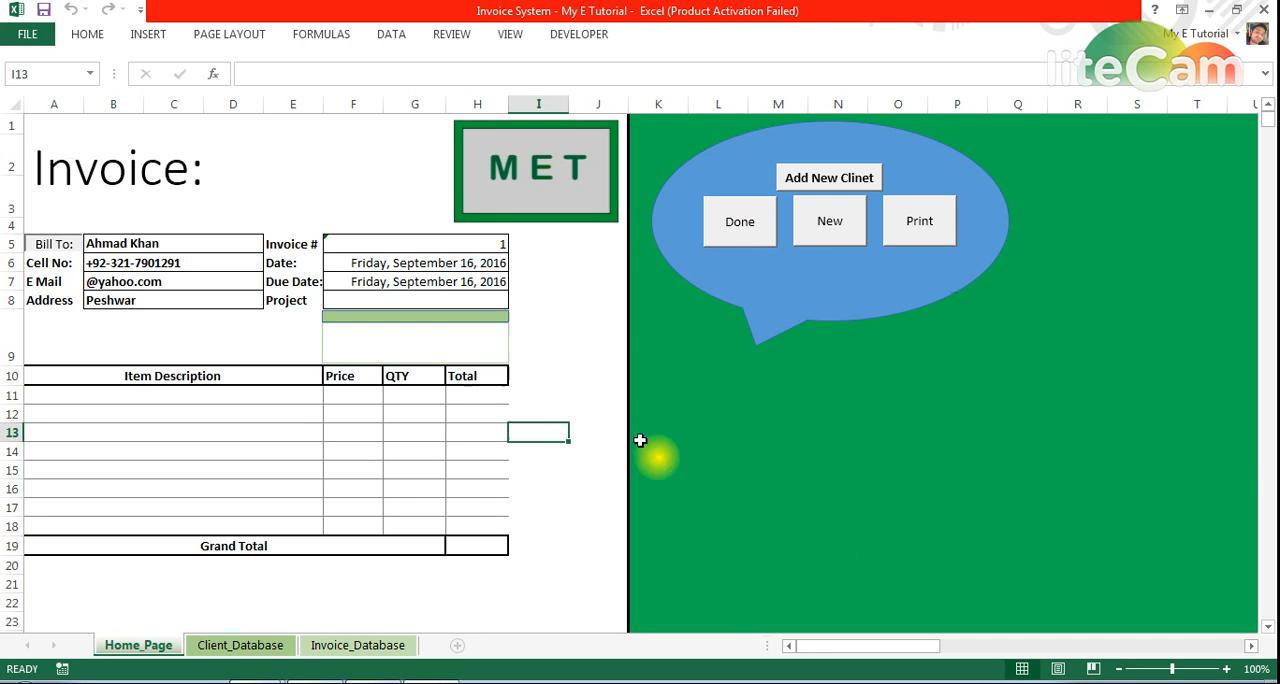
Check the Client_Database sheet and fill the invoice's Bill To details with the first client listed there
left_click(240, 648)
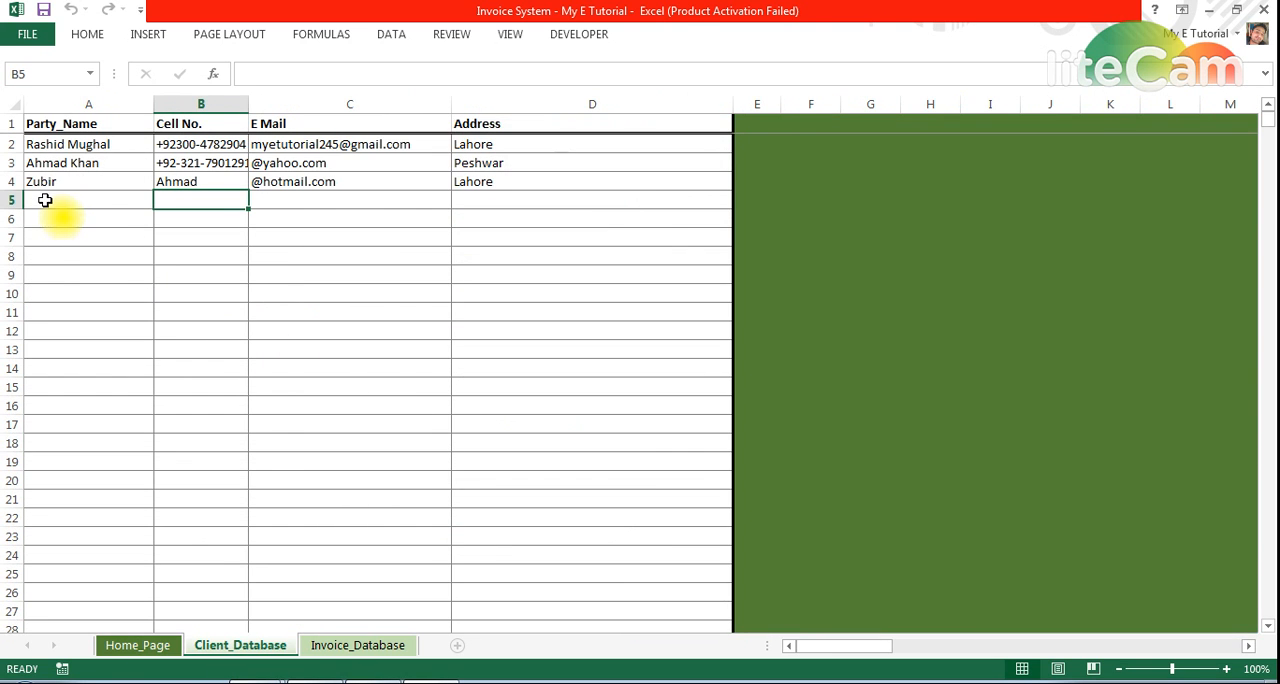
left_click(145, 646)
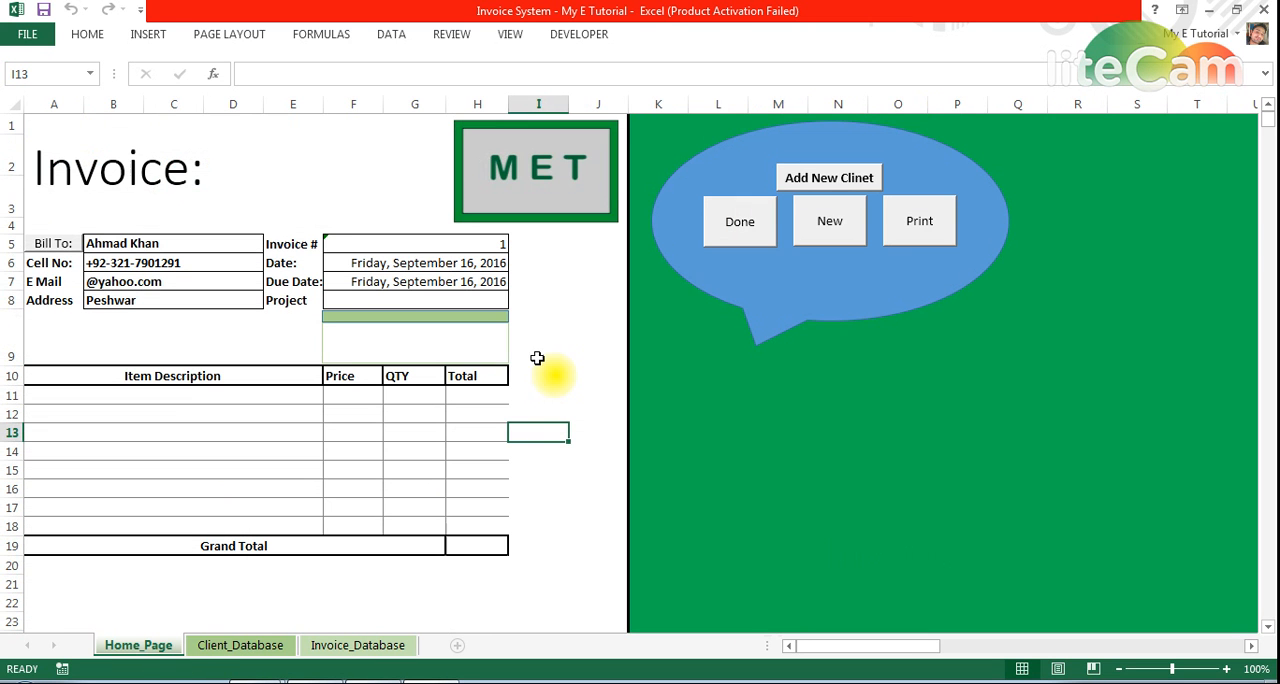
left_click(73, 246)
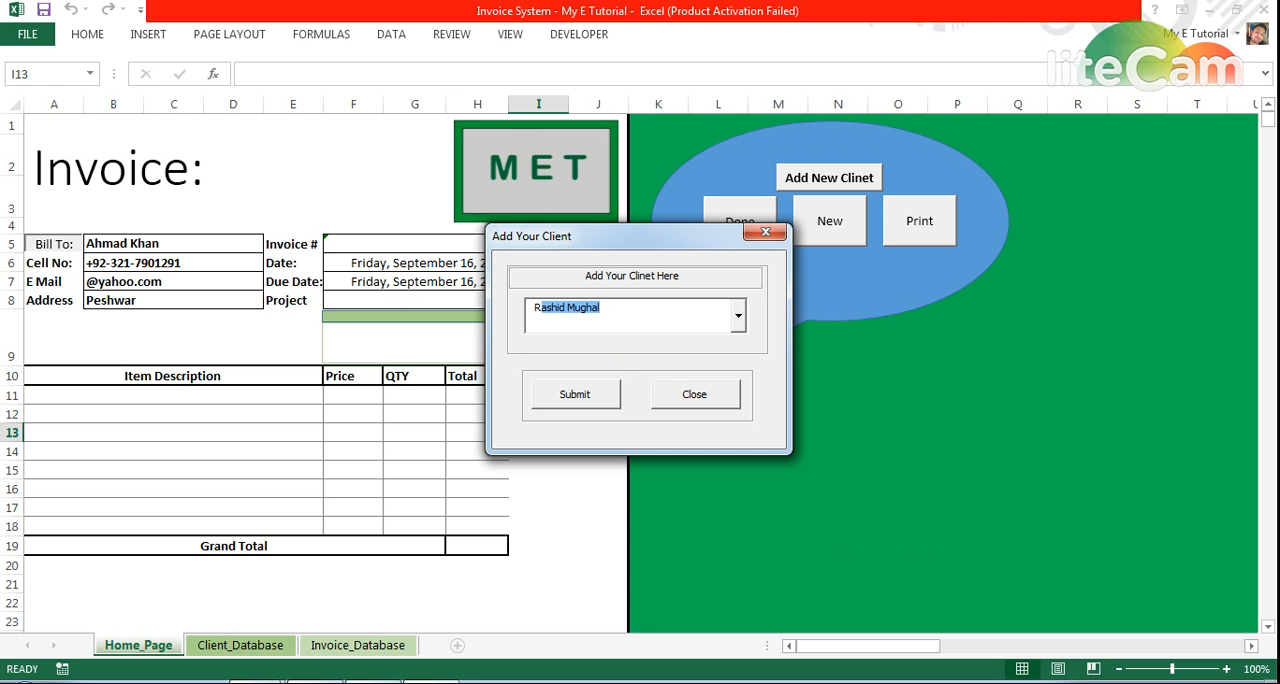
key("Tab")
key("Return")
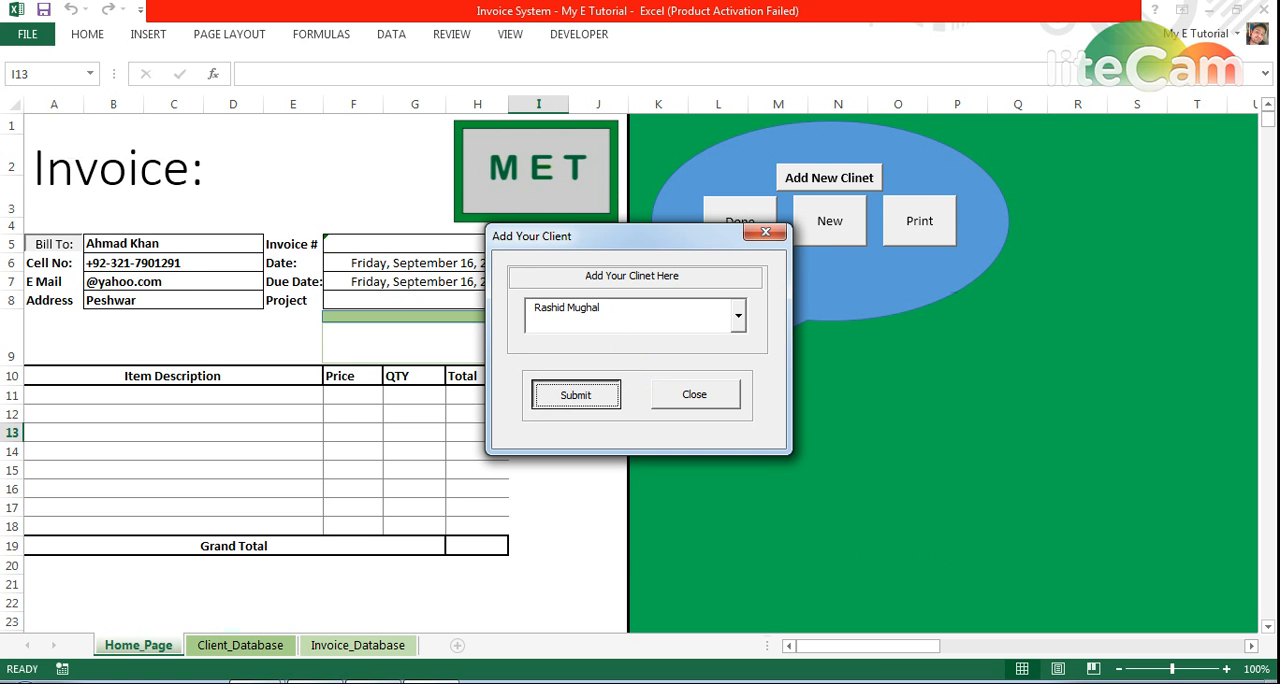
left_click(695, 394)
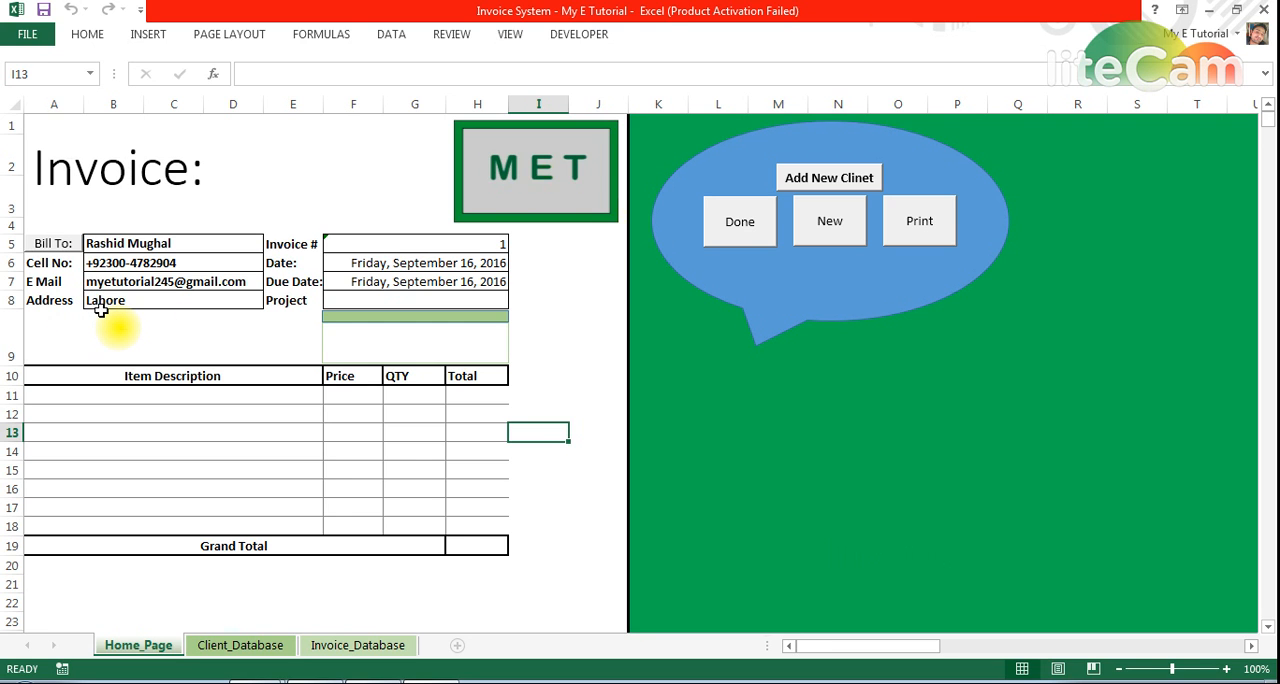
Enter 1 as the invoice number and set both the Date and the Due Date to today's date, September 16, 2016
left_click(424, 246)
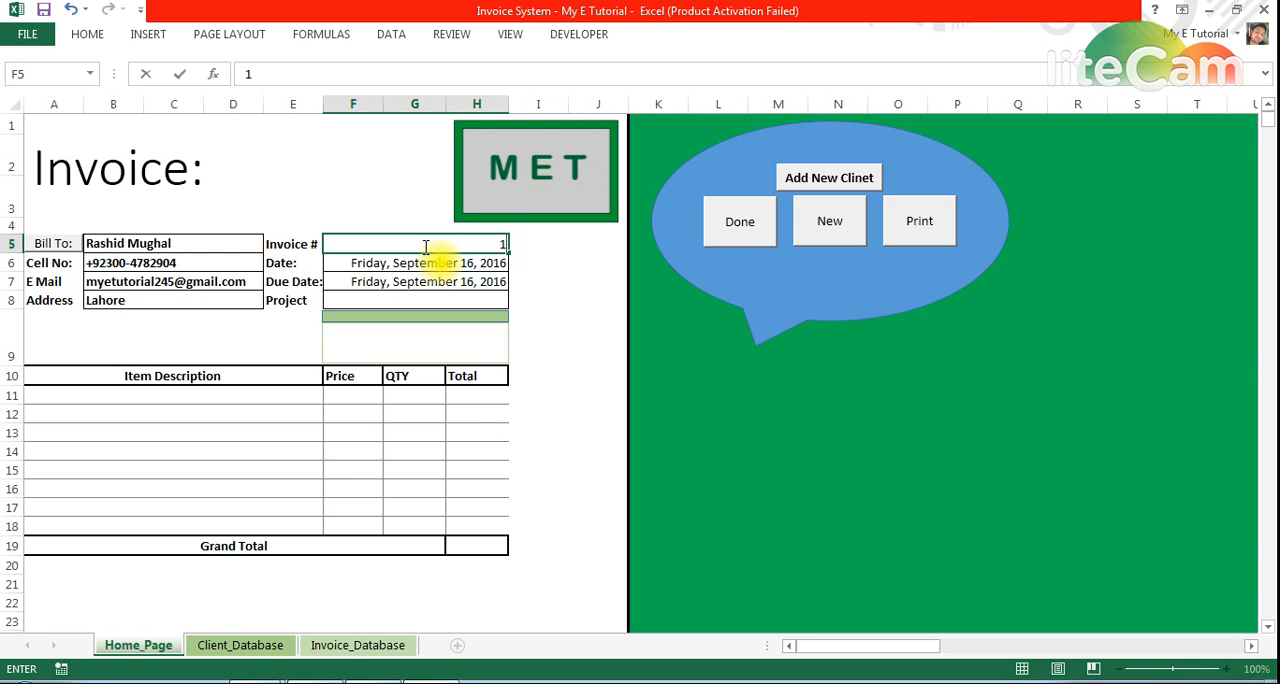
key("Down")
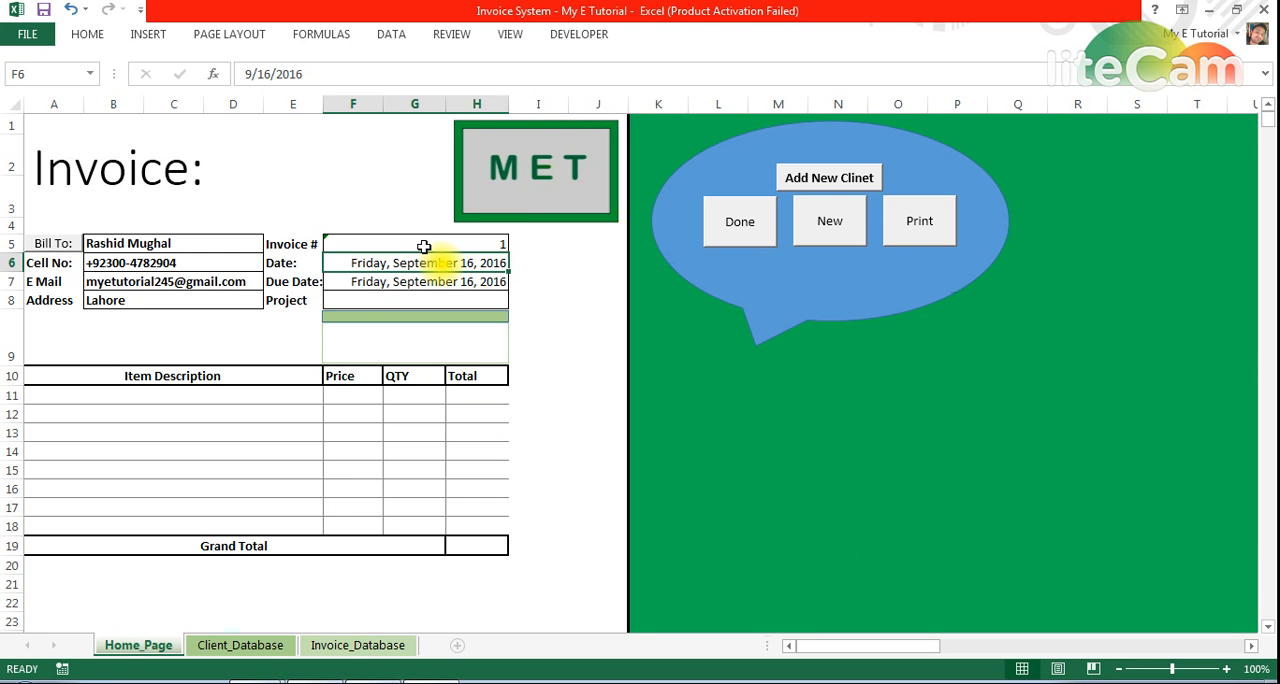
type("1")
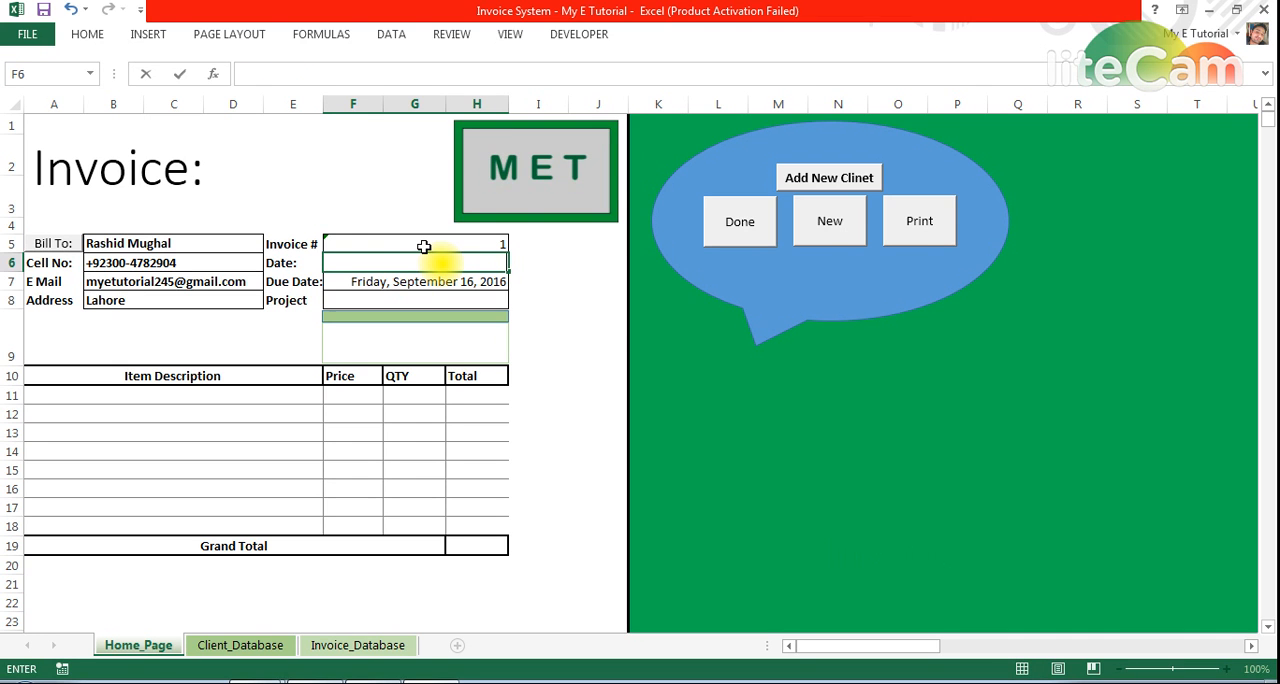
key("ctrl+semicolon")
key("Return")
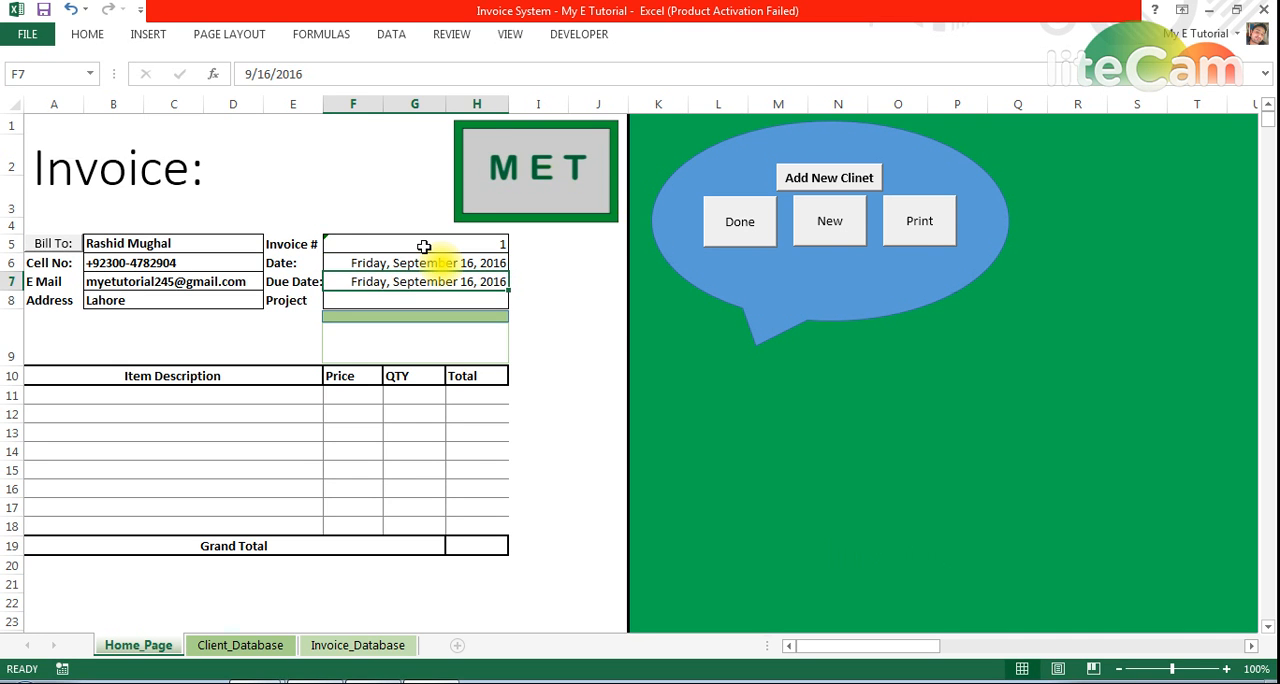
key("ctrl+semicolon")
key("Return")
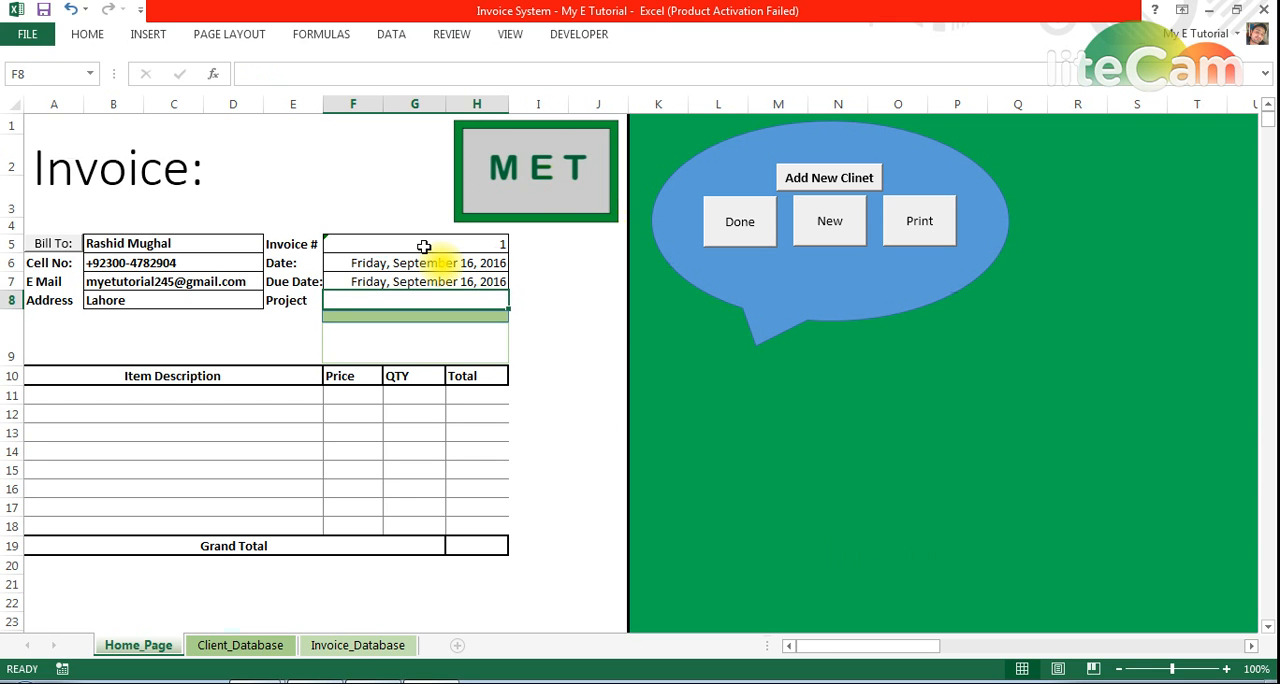
Enter My E Tutorial as the invoice's project
type("I")
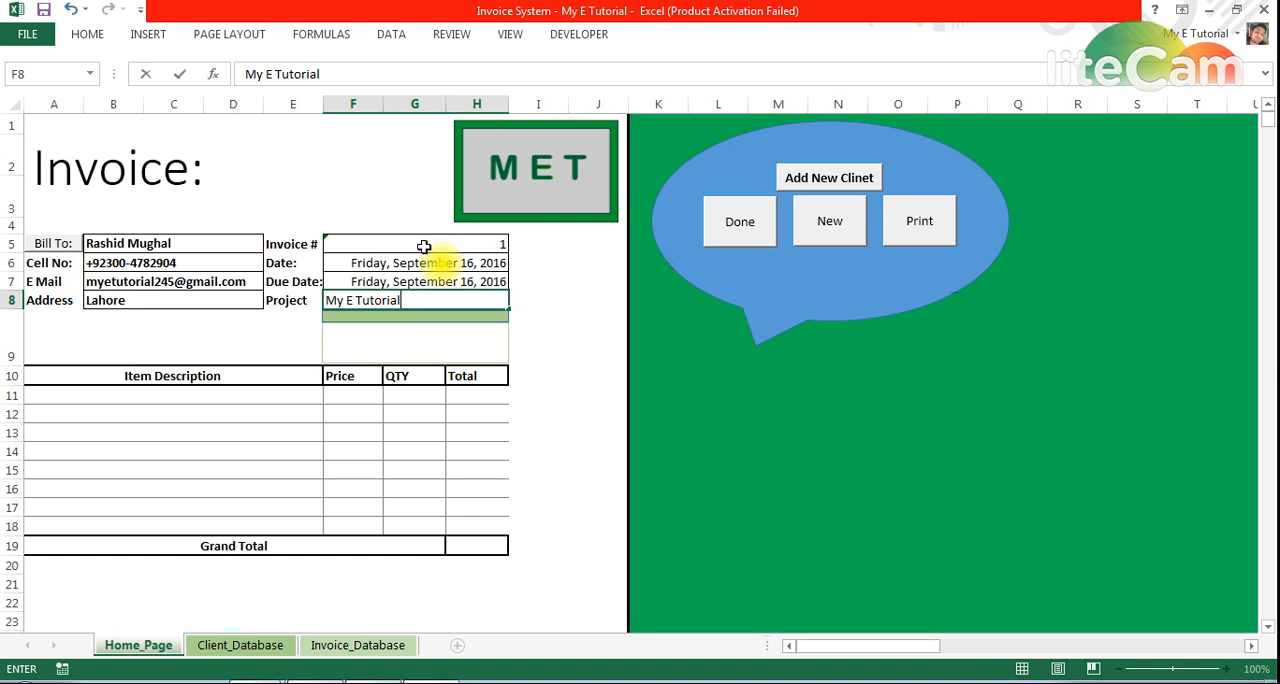
key("Return")
key("Up")
Enter MY E Tutorial Wire as the description of the first invoice item
key("Down")
key("Down")
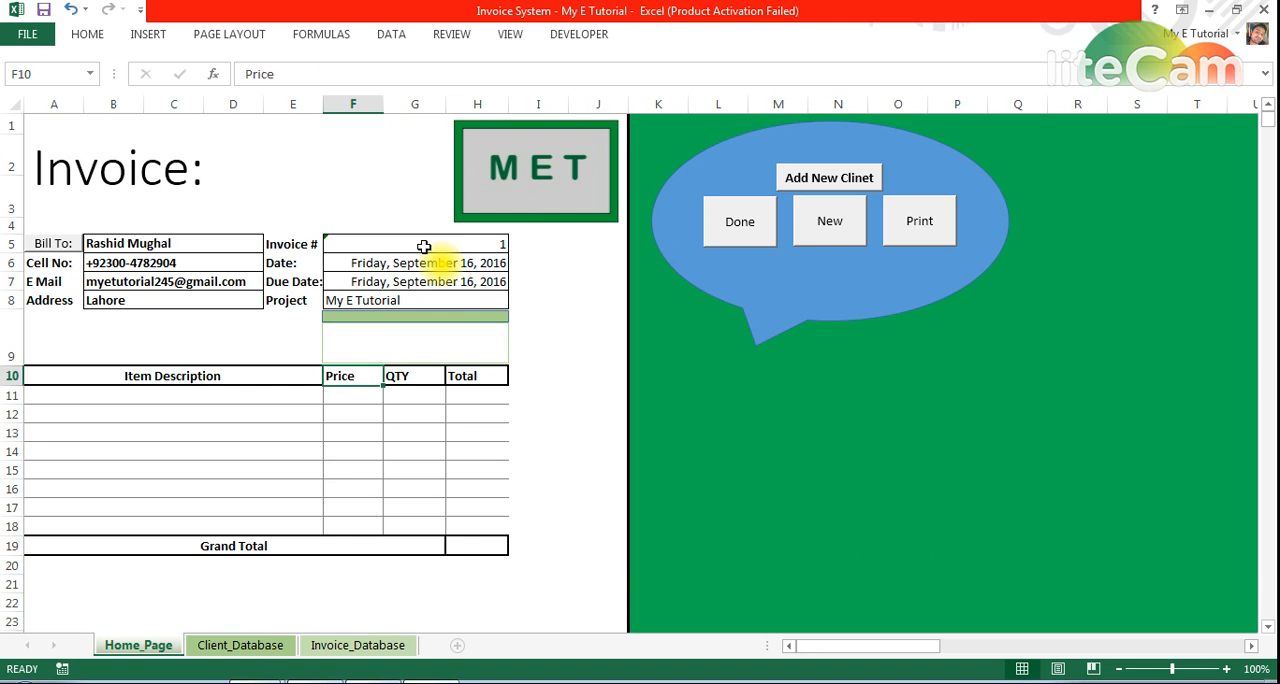
key("Down")
key("Left")
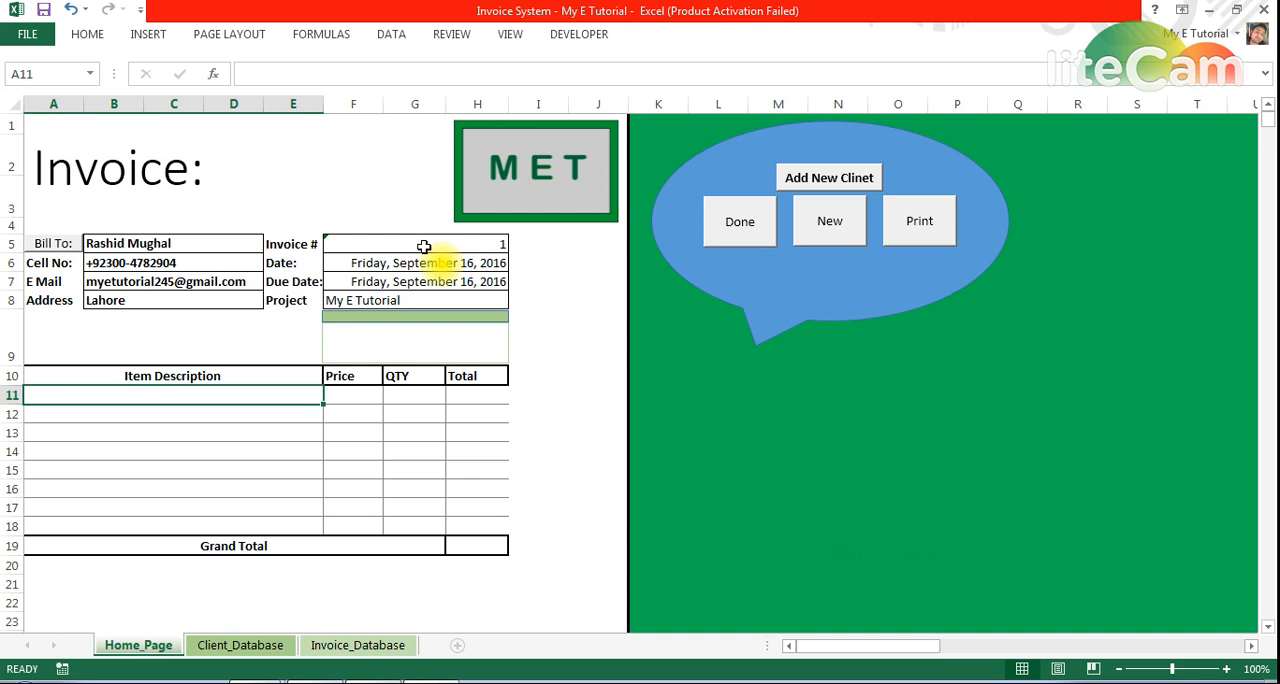
type("3")
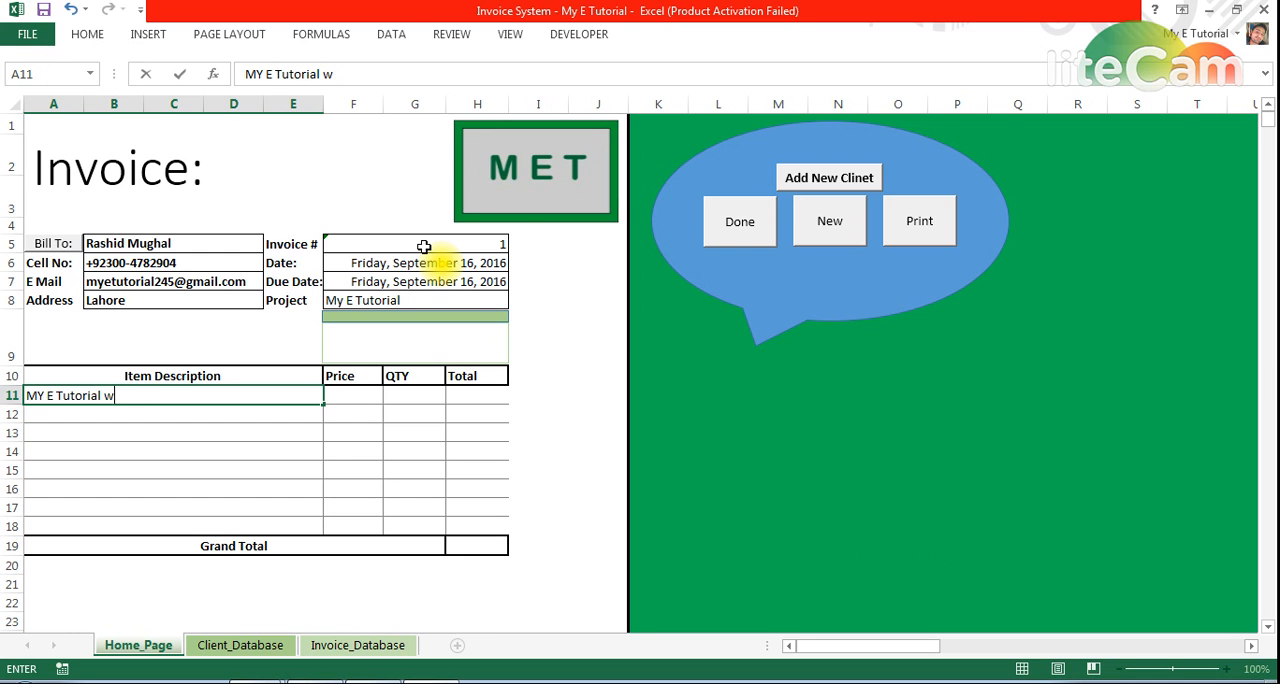
key("Tab")
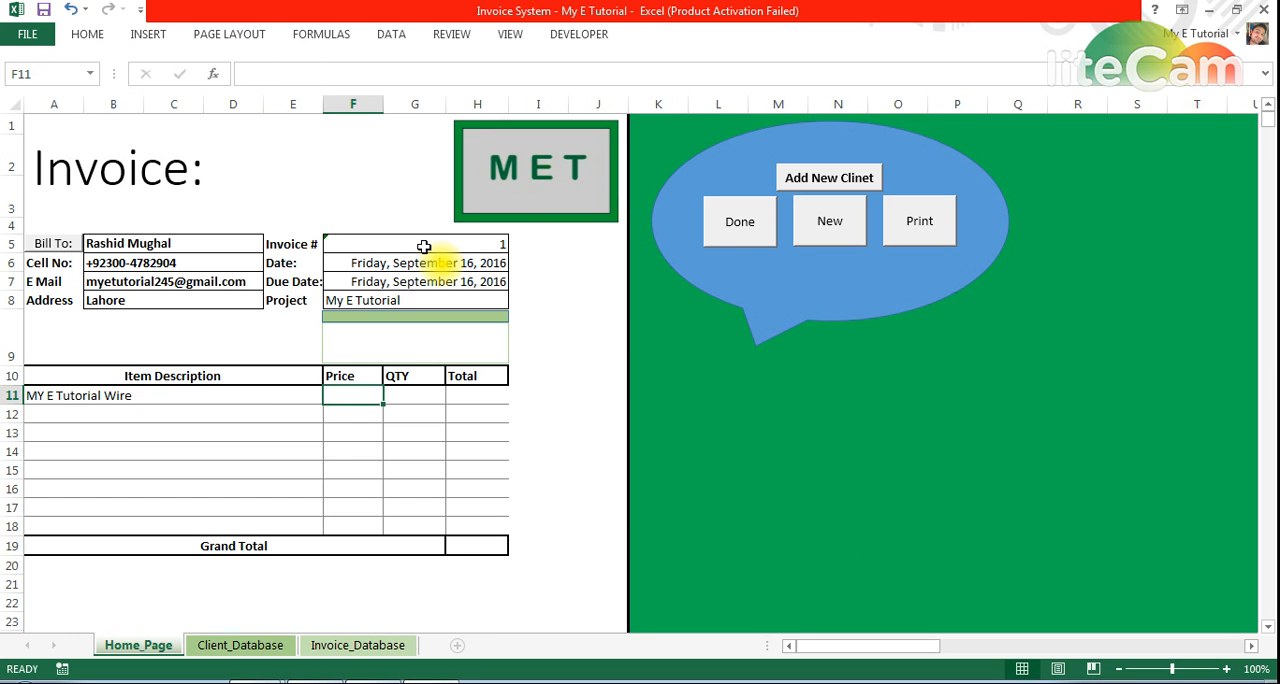
Set the price of the first invoice item to 30000
type("2")
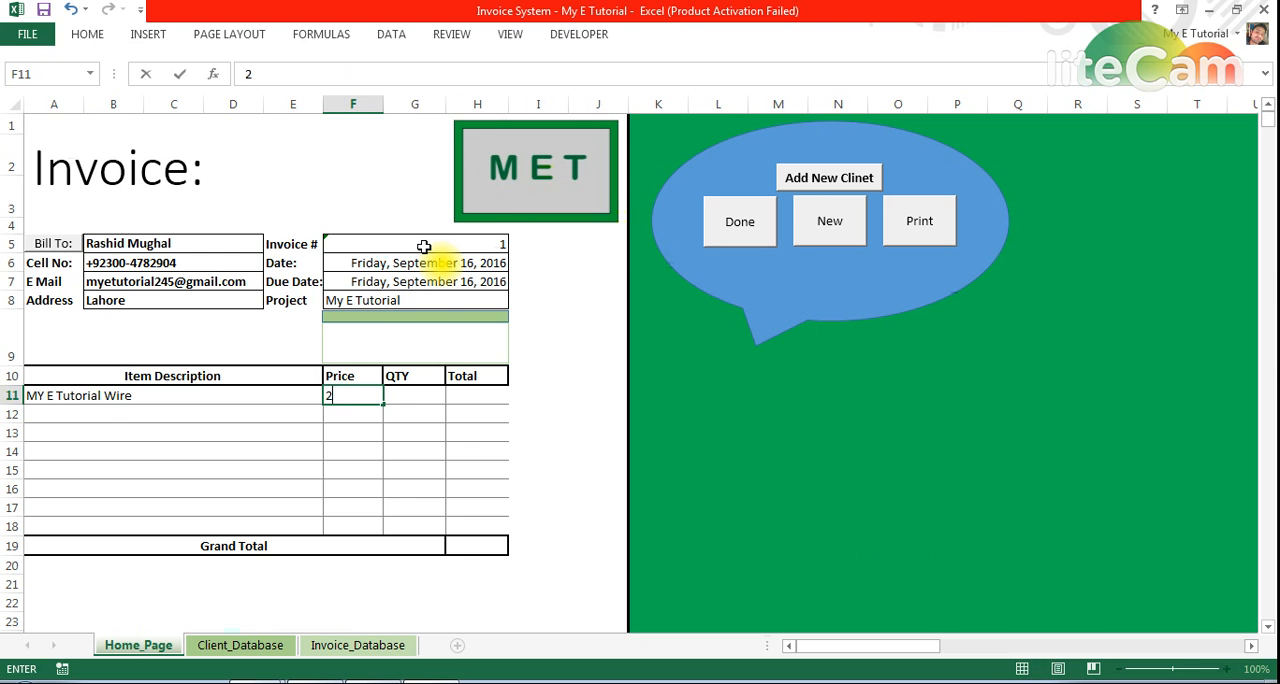
key("Return")
key("Up")
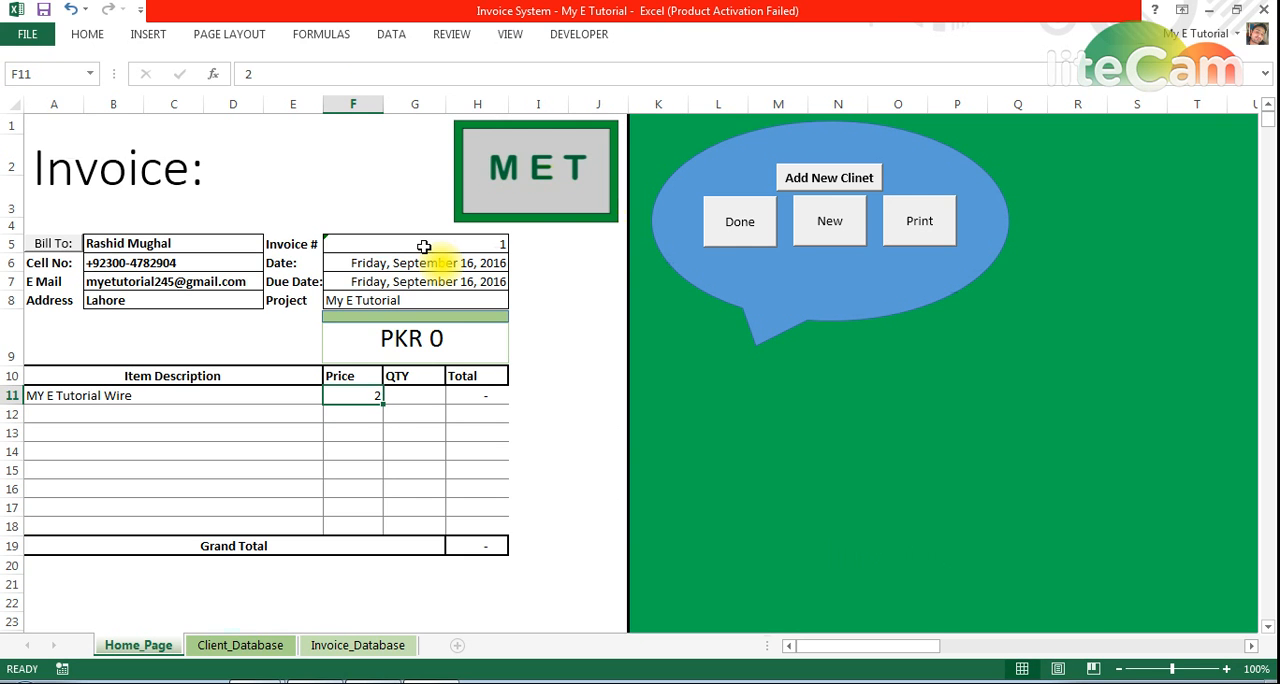
type("30000")
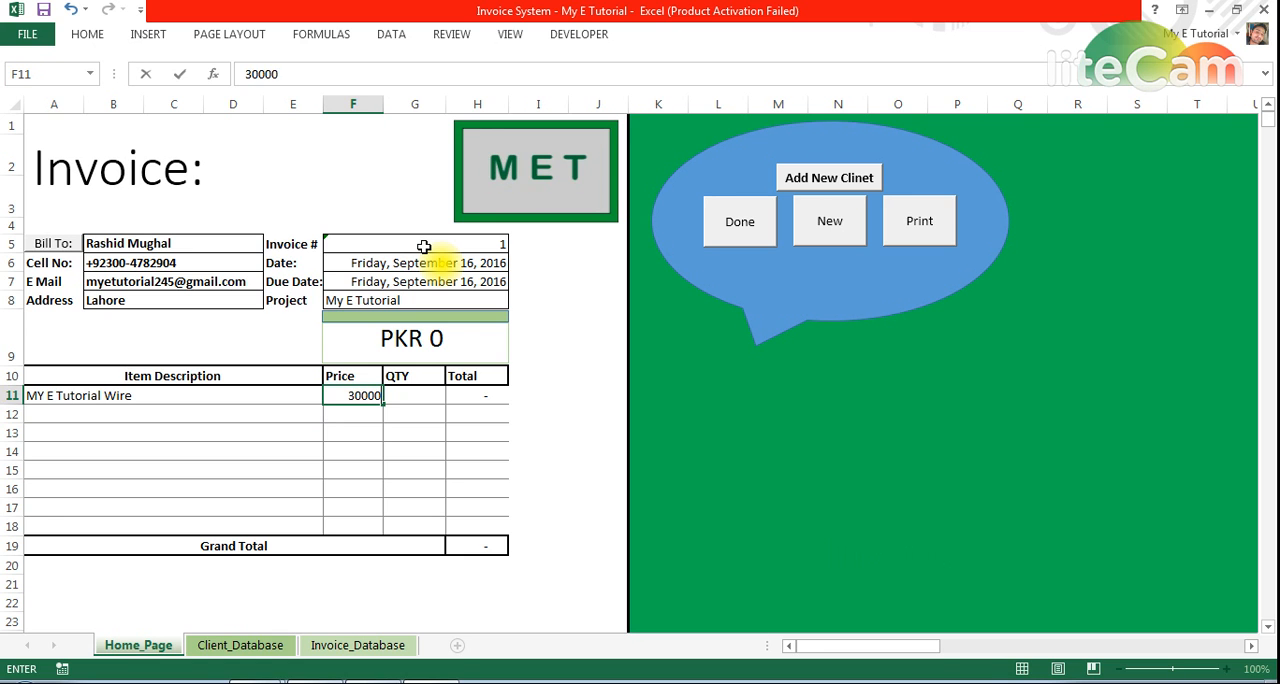
key("Return")
key("Up")
Set the quantity of the first invoice item to 12
key("Right")
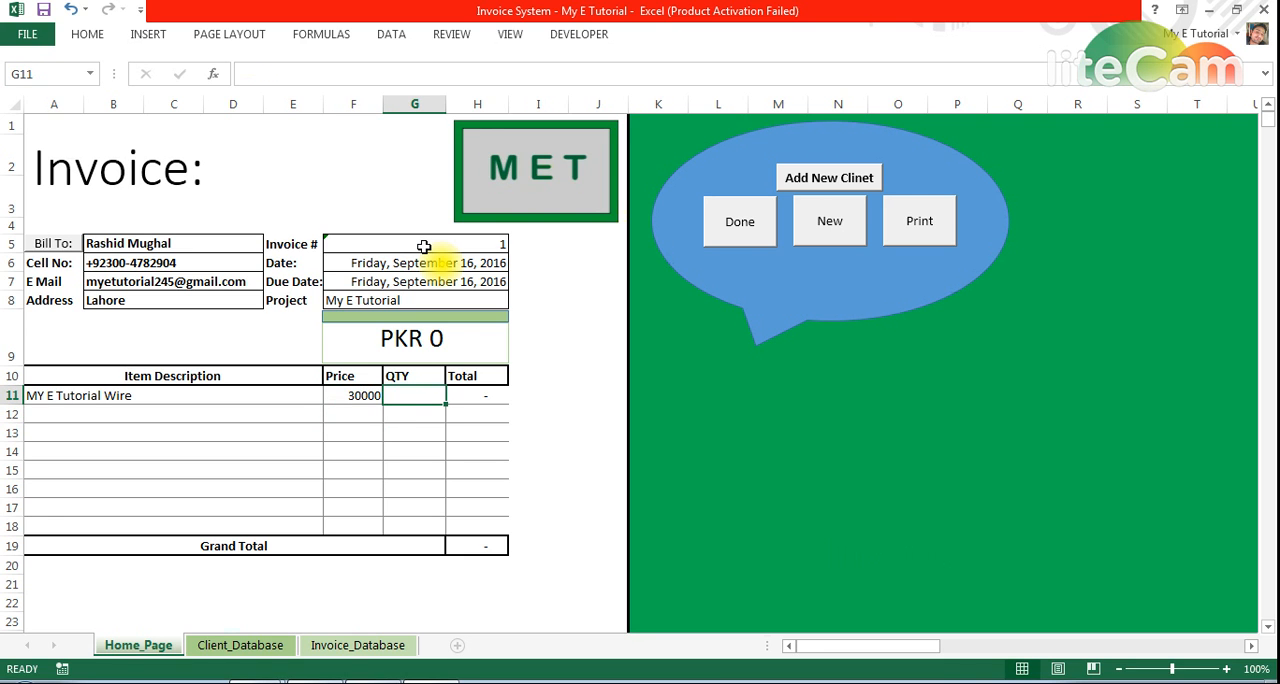
type("12")
key("Return")
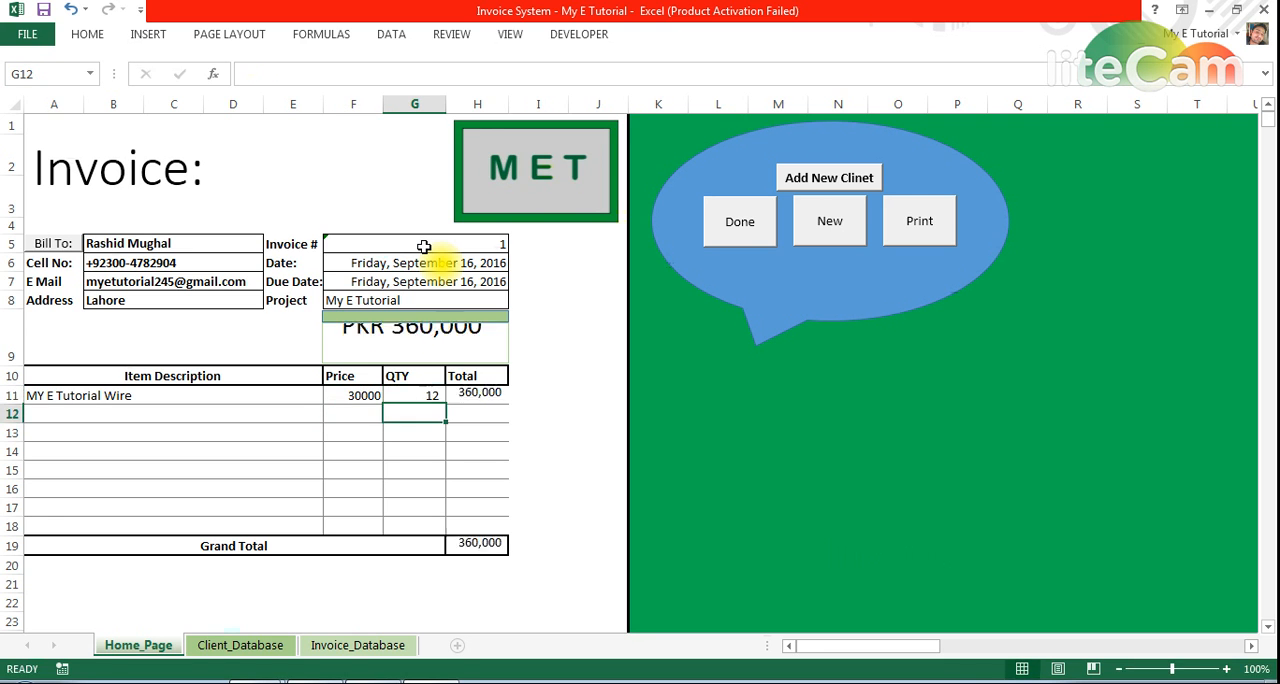
key("Up")
key("Return")
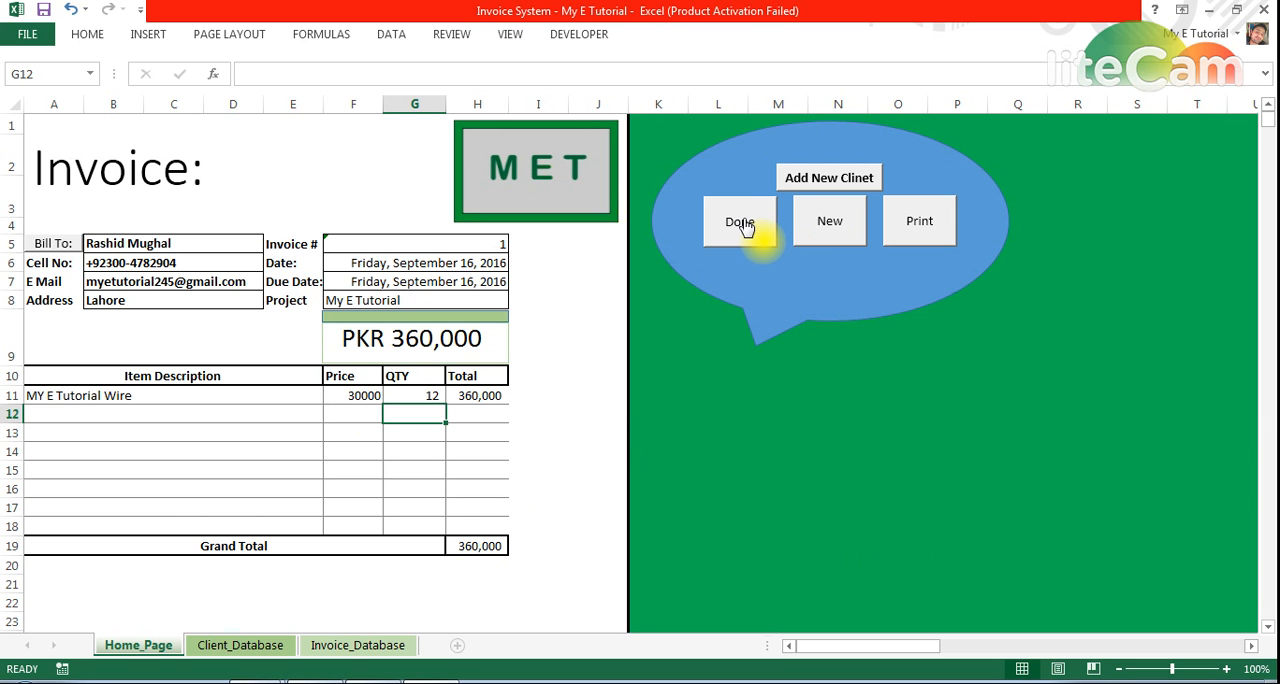
Record the completed invoice in the Invoice_Database sheet, check that sheet before and after, and return to the Home_Page form
left_click(358, 645)
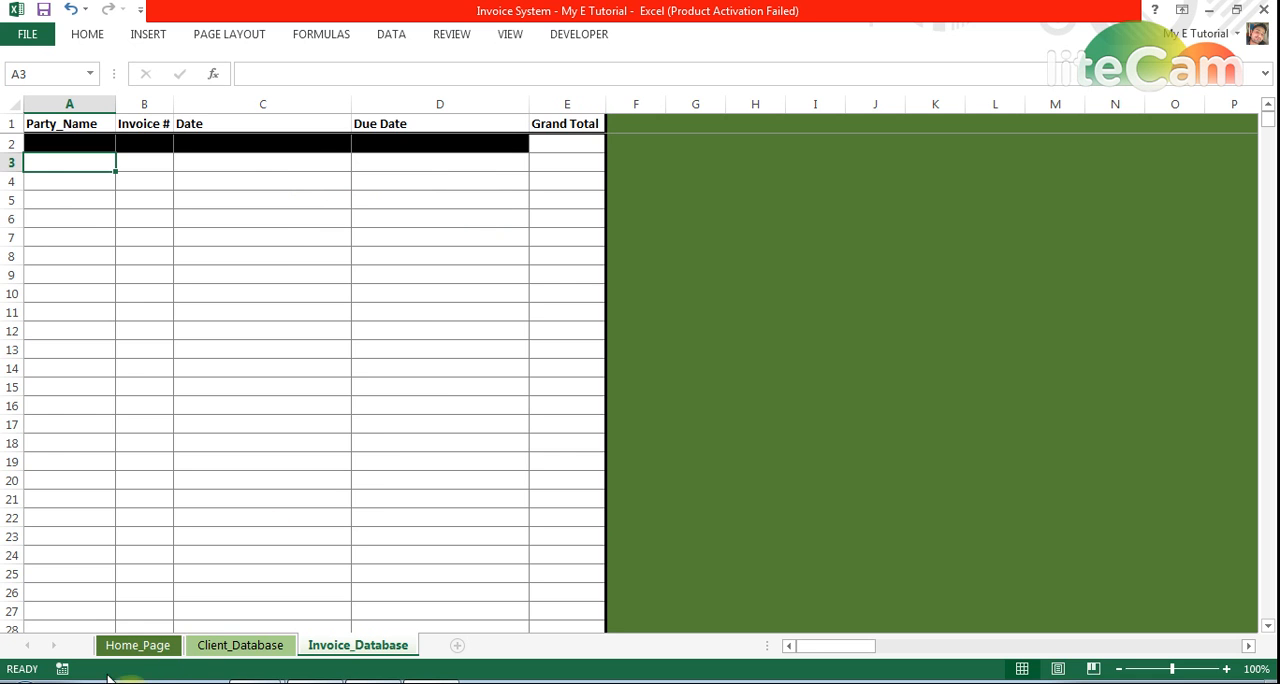
left_click(138, 645)
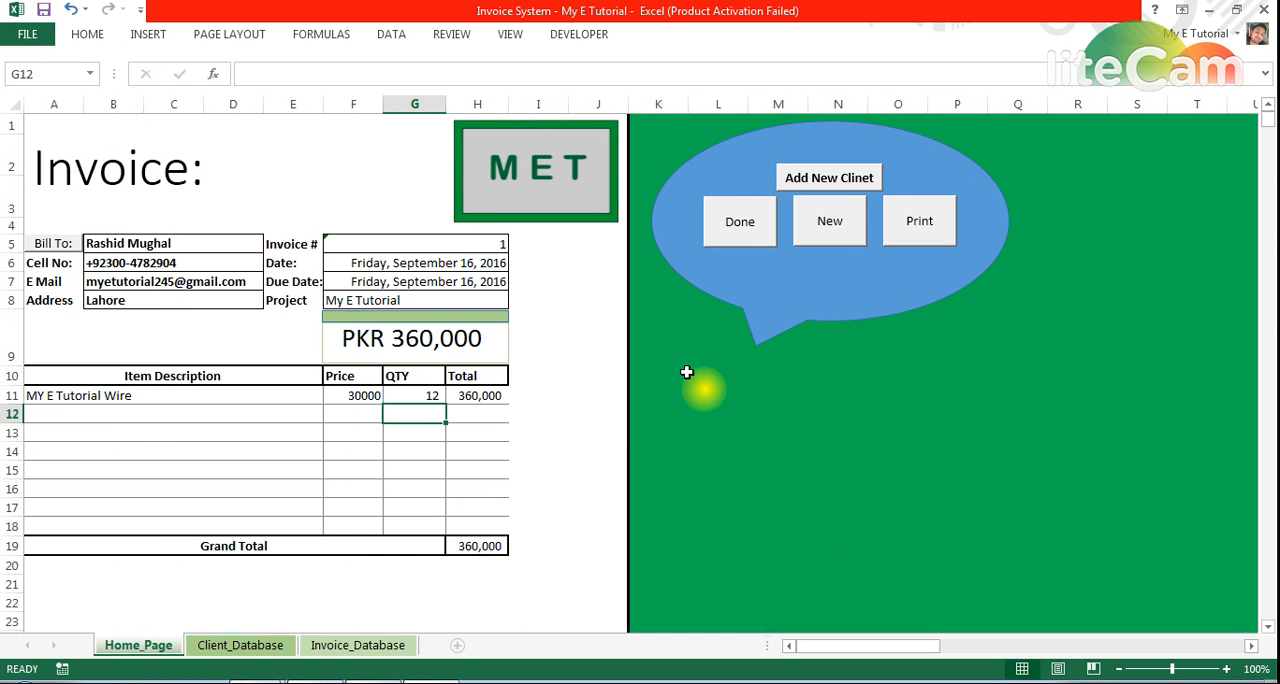
left_click(745, 233)
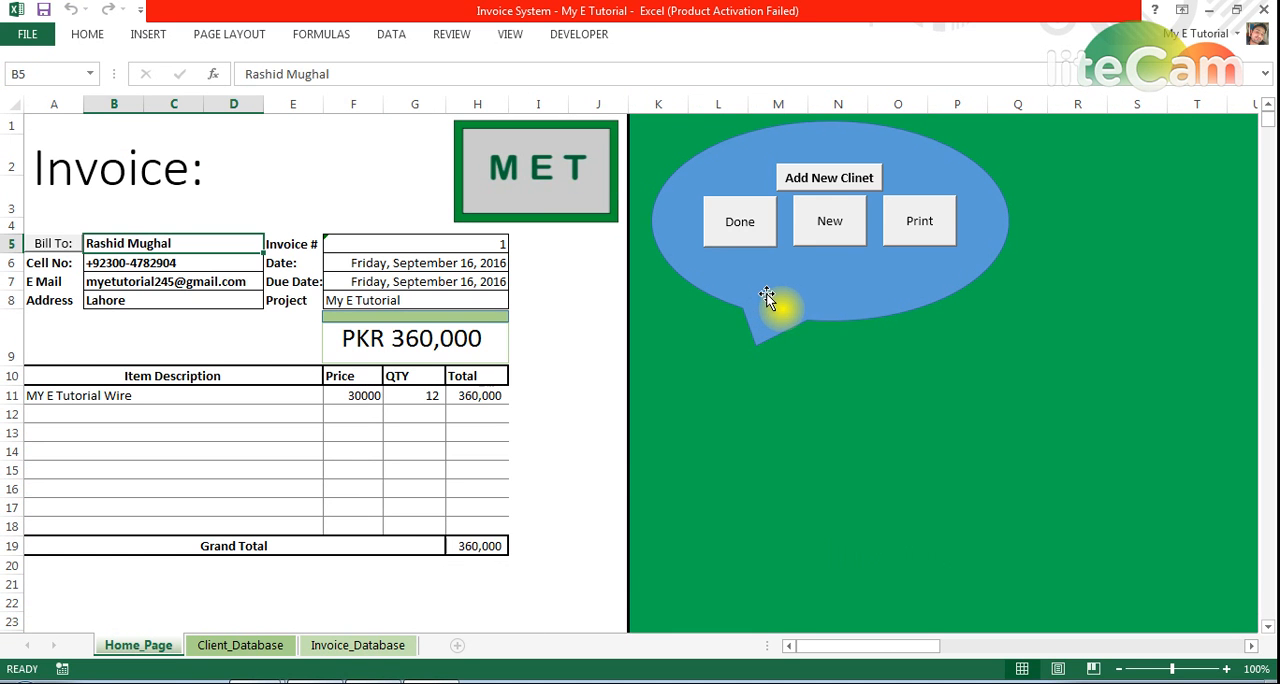
left_click(357, 645)
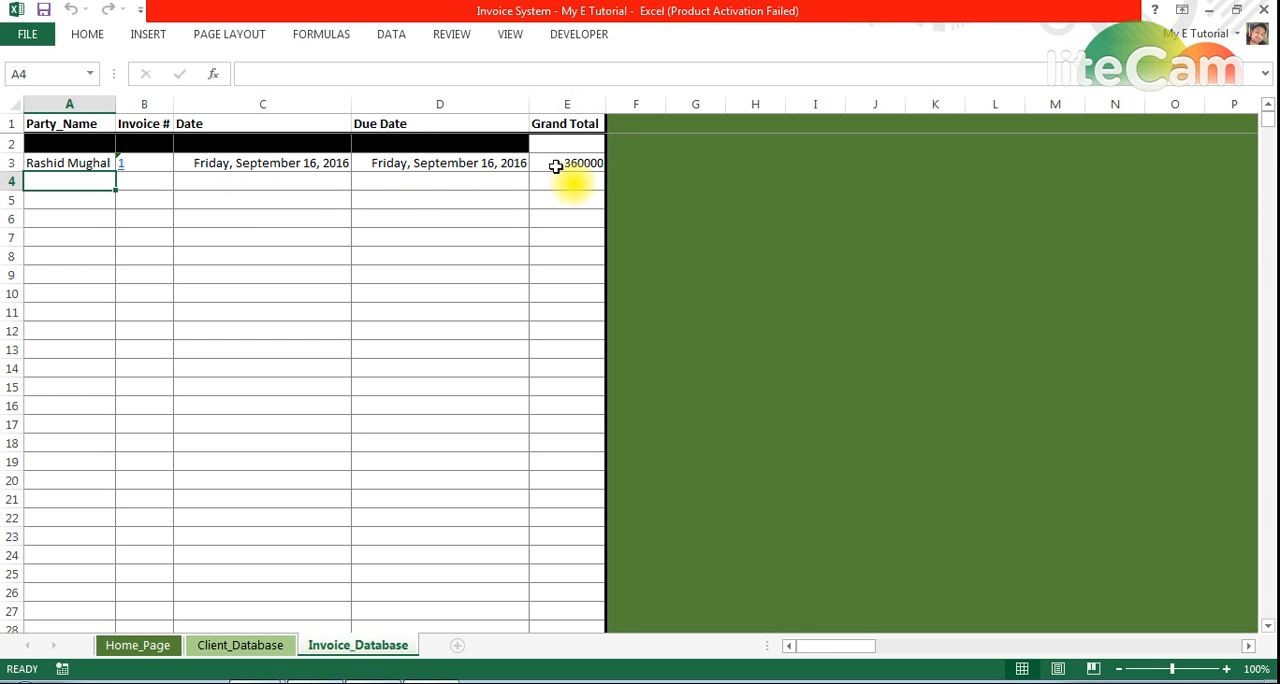
left_click(166, 648)
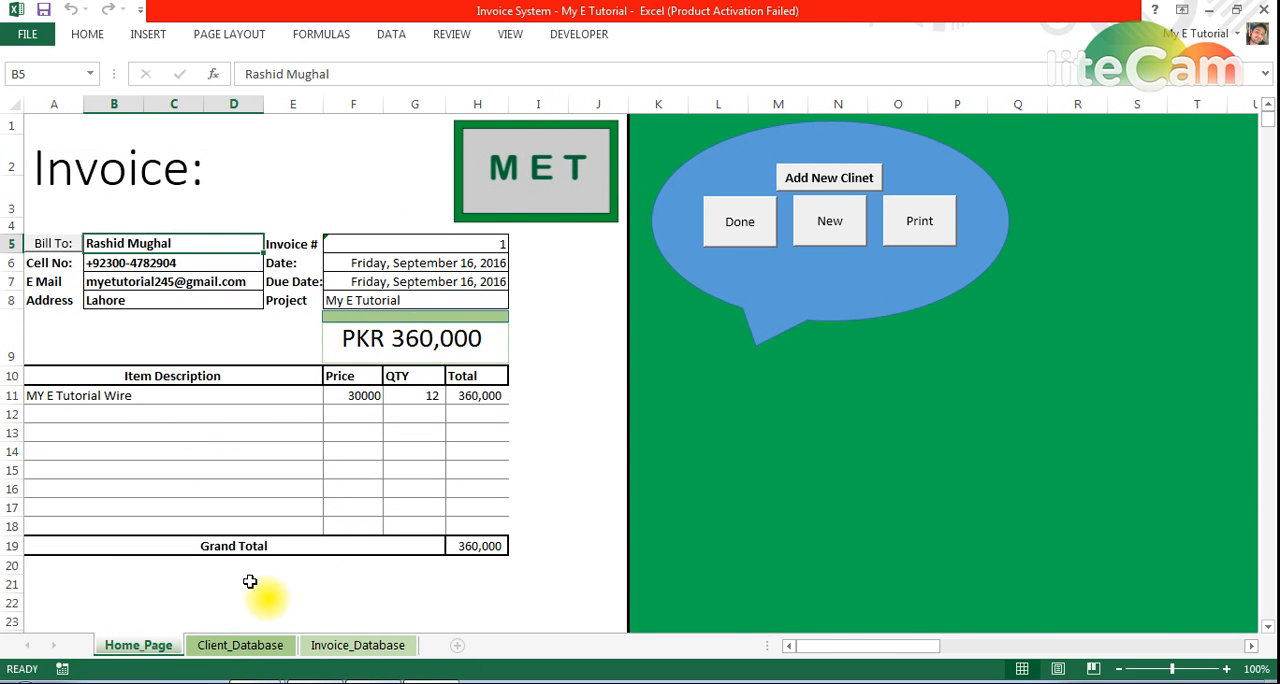
Switch to Capture Screenshot lite and capture the invoice area from its title down to the Grand Total row
left_click(1103, 682)
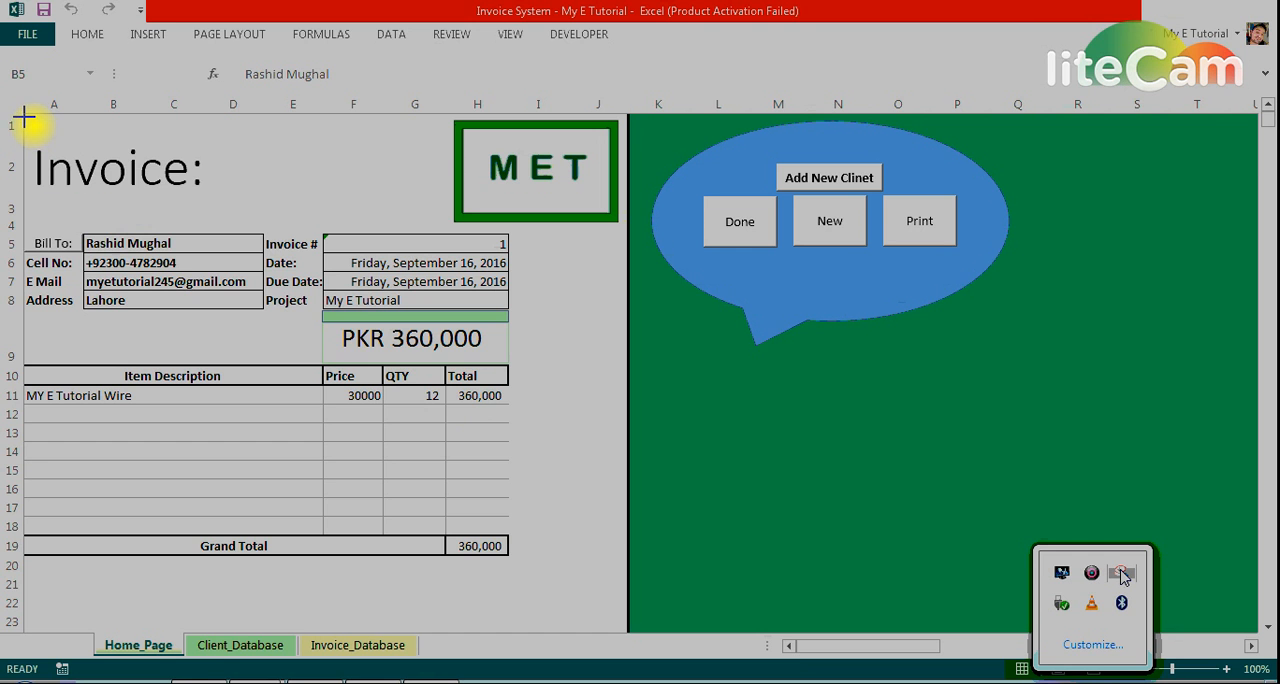
left_click_drag(24, 114, 620, 566)
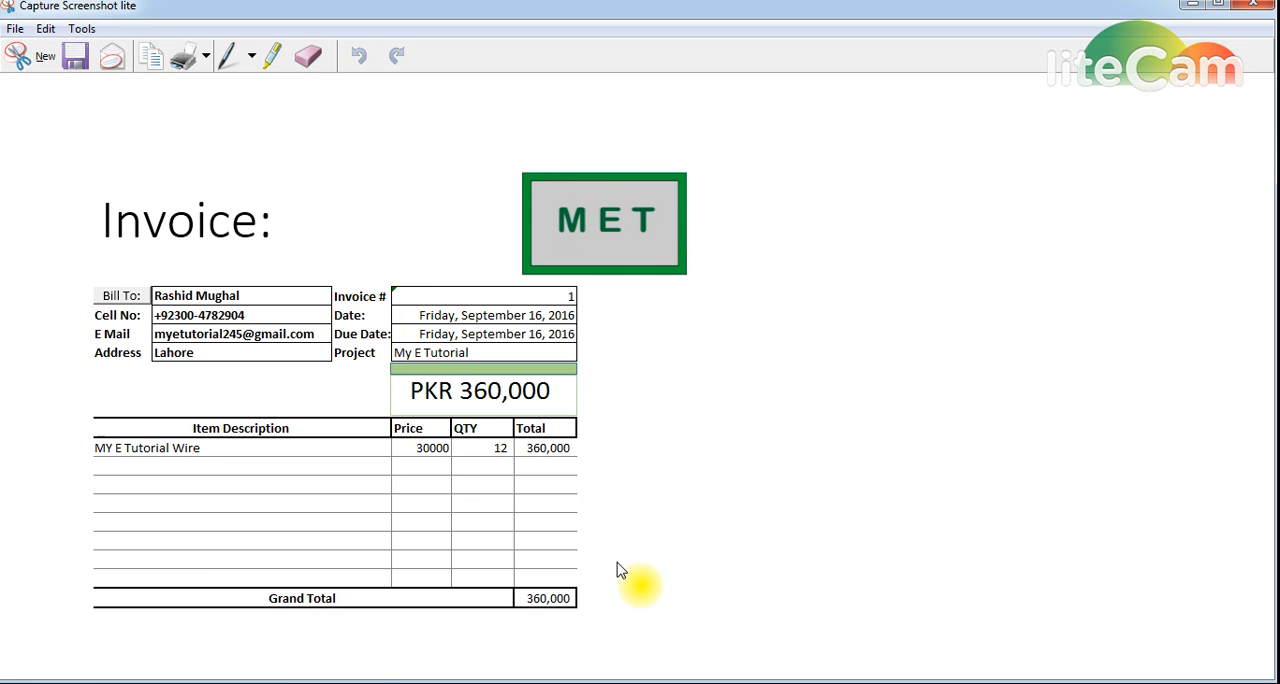
Save the captured invoice to the Desktop as a JPEG named 1 and close Capture Screenshot lite
left_click(15, 28)
left_click(30, 72)
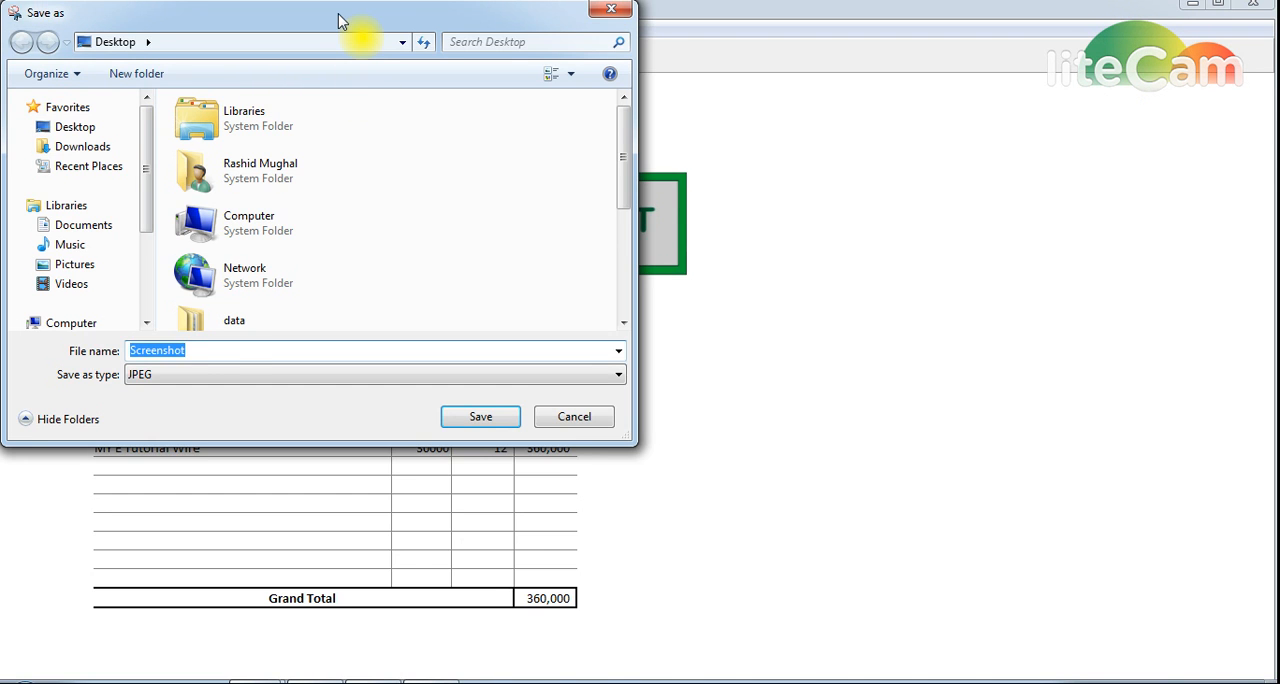
left_click_drag(340, 23, 908, 138)
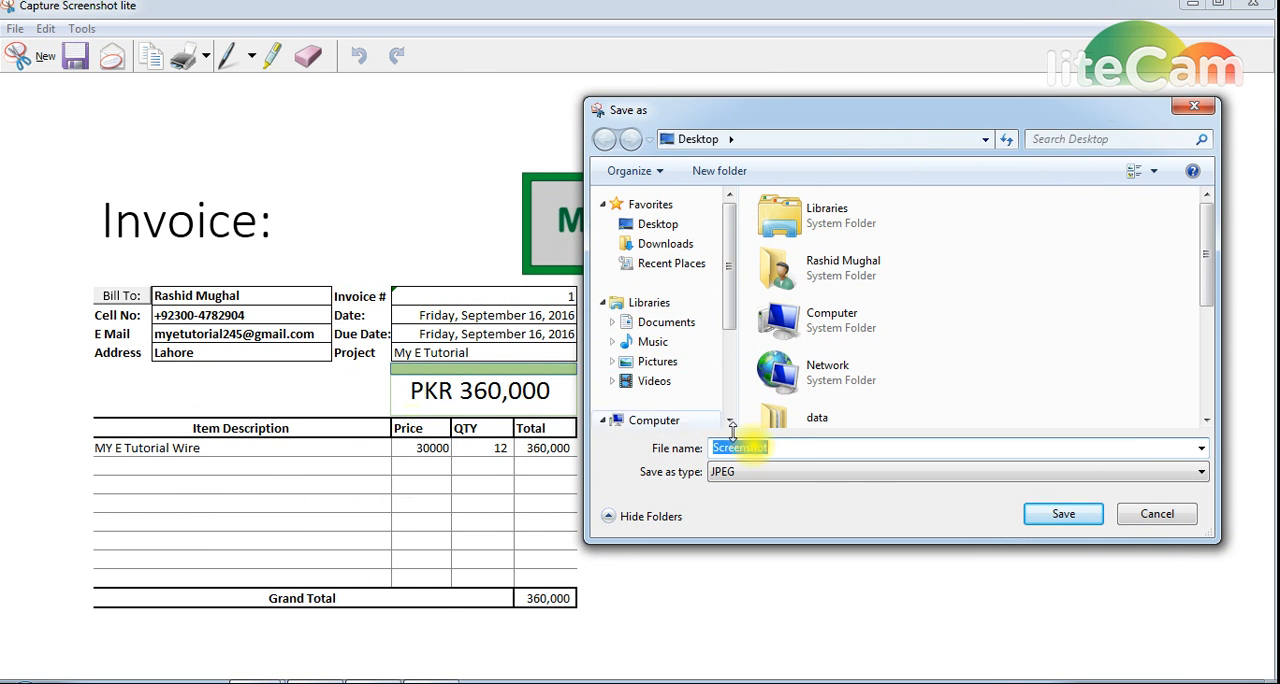
type("1")
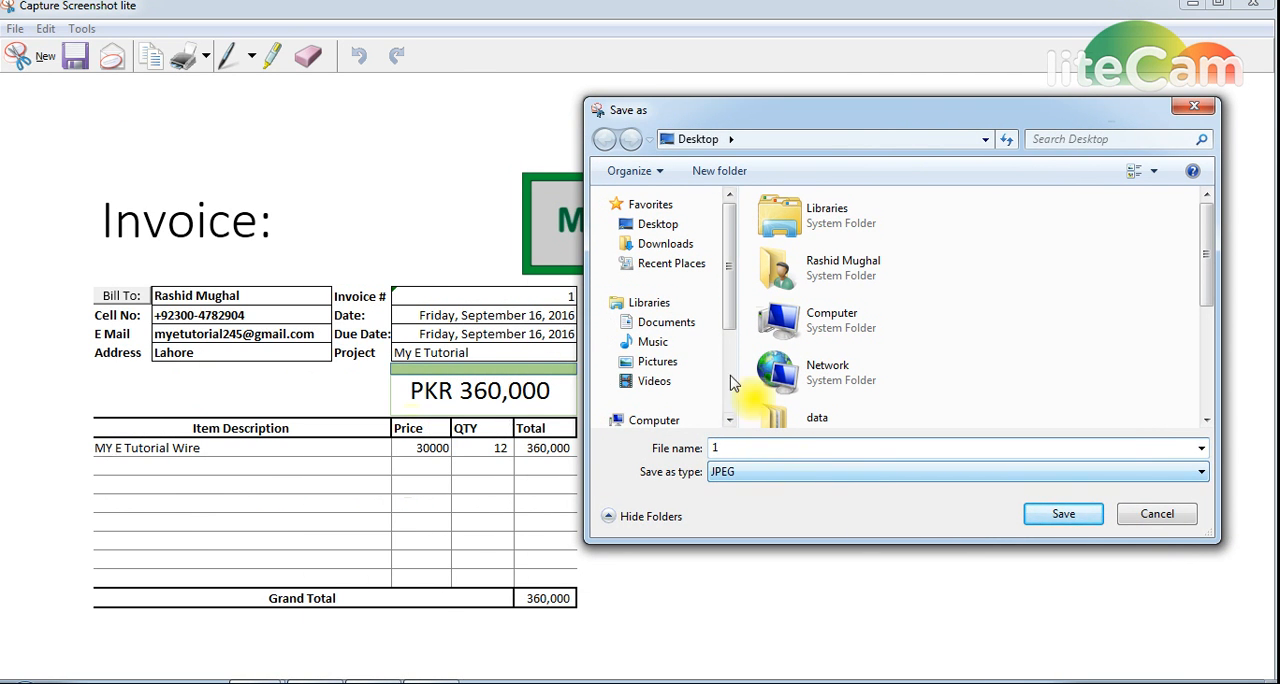
left_click(658, 224)
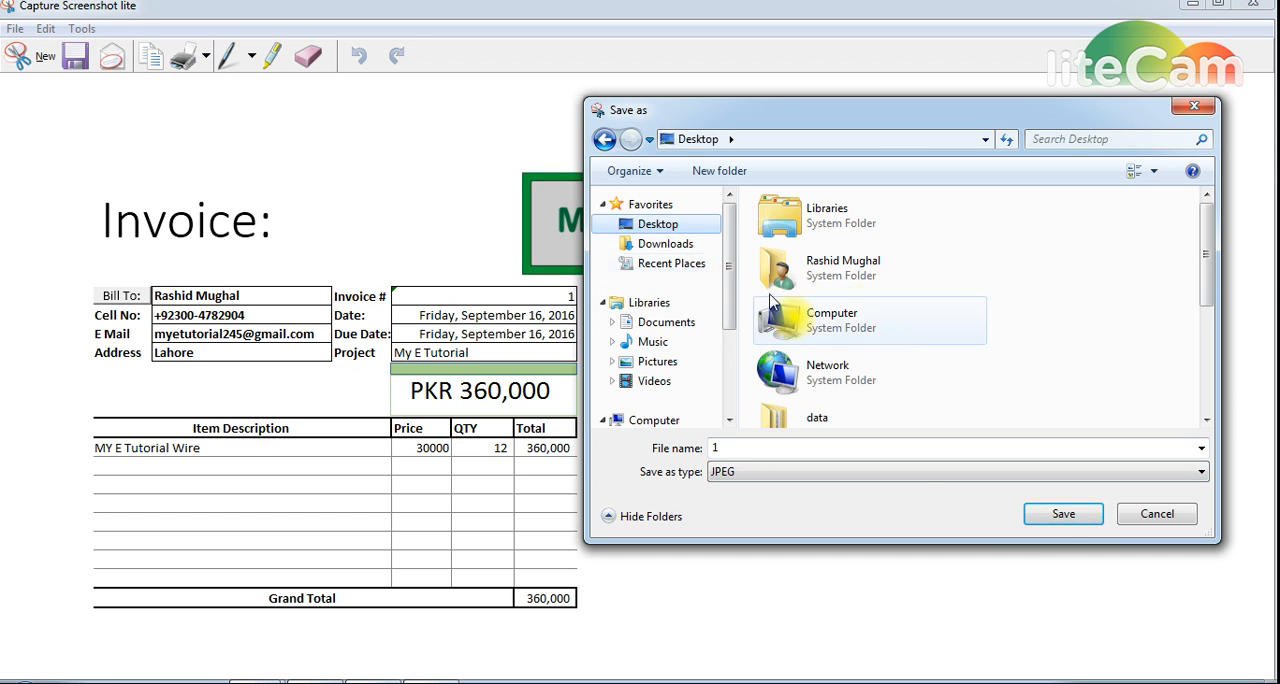
left_click(1060, 515)
left_click(1253, 5)
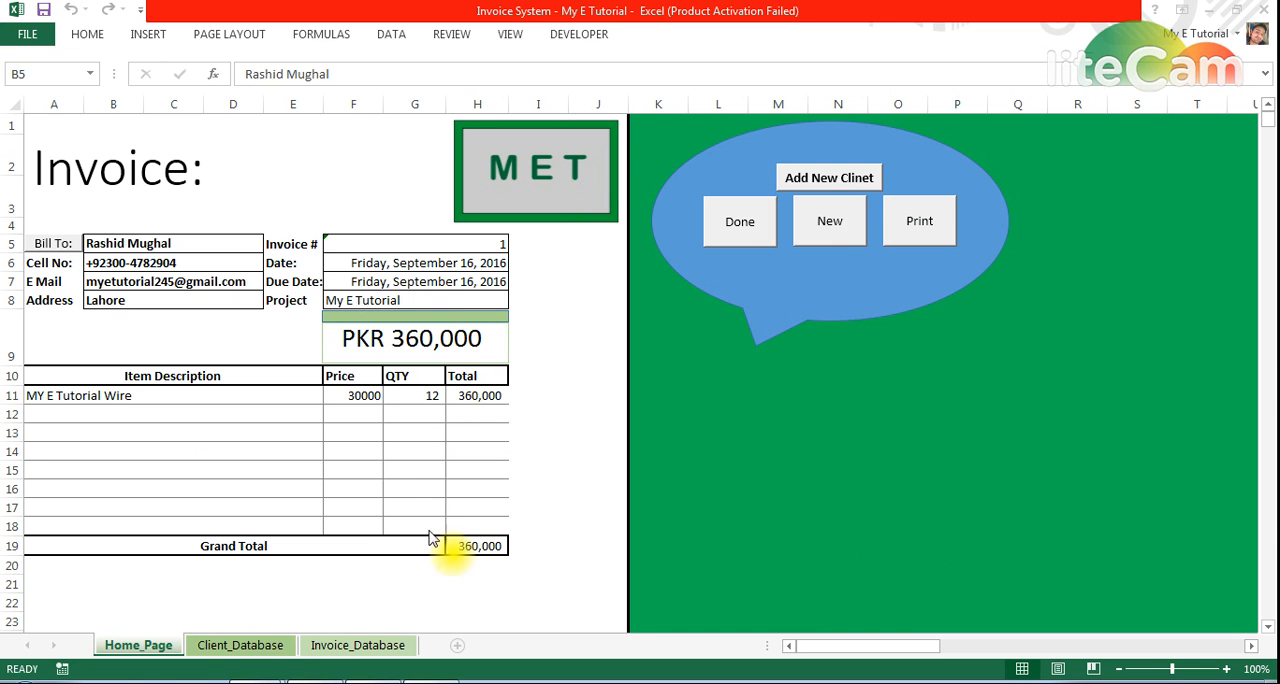
Hyperlink the invoice number in cell B3 of the Invoice_Database sheet to the image file 1 on the Desktop
left_click(358, 646)
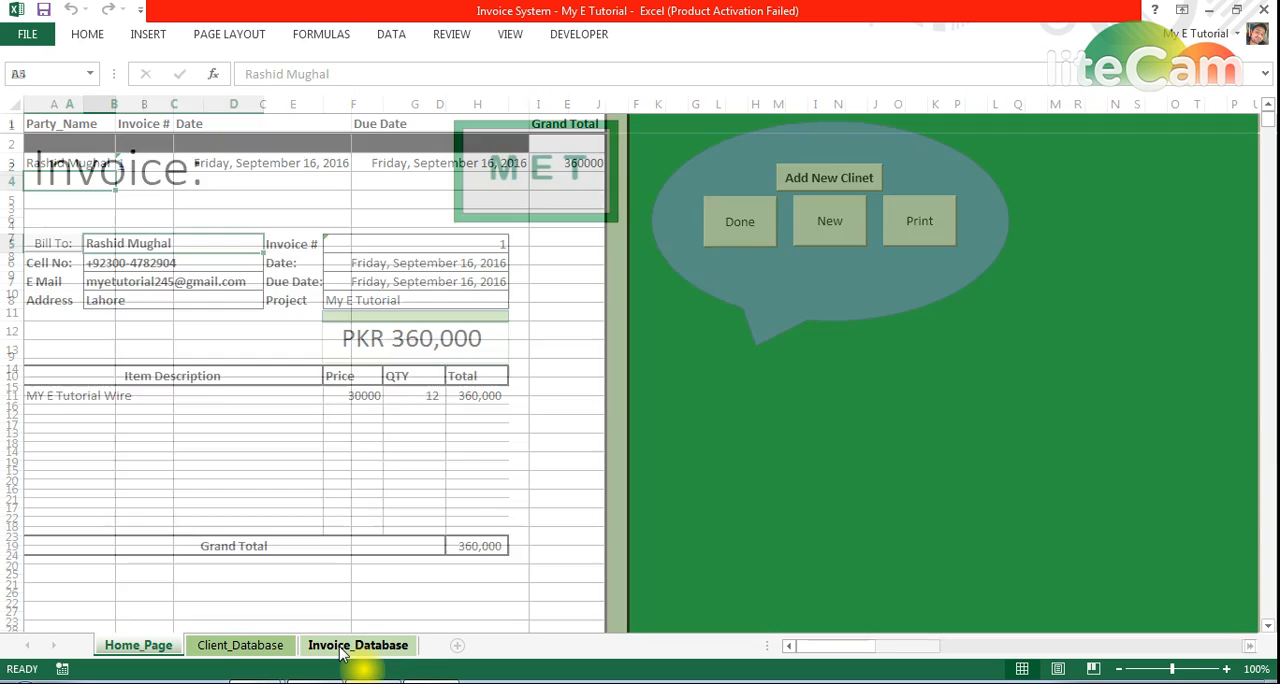
right_click(143, 170)
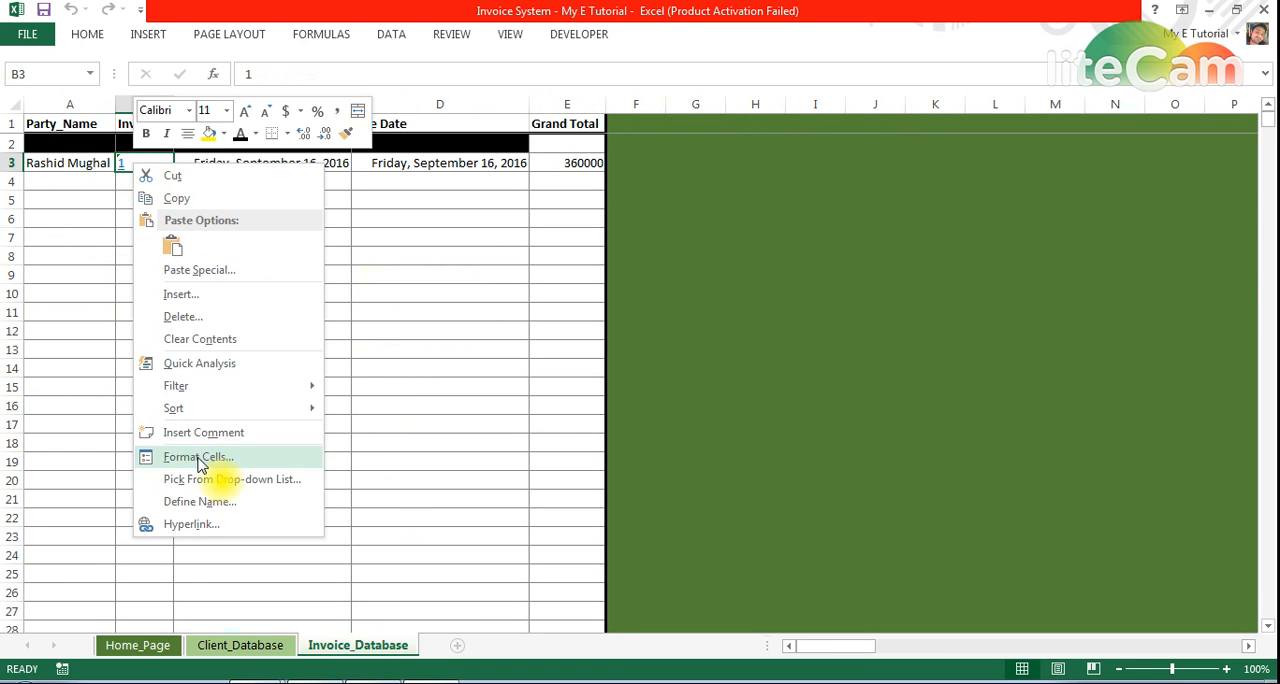
left_click(186, 524)
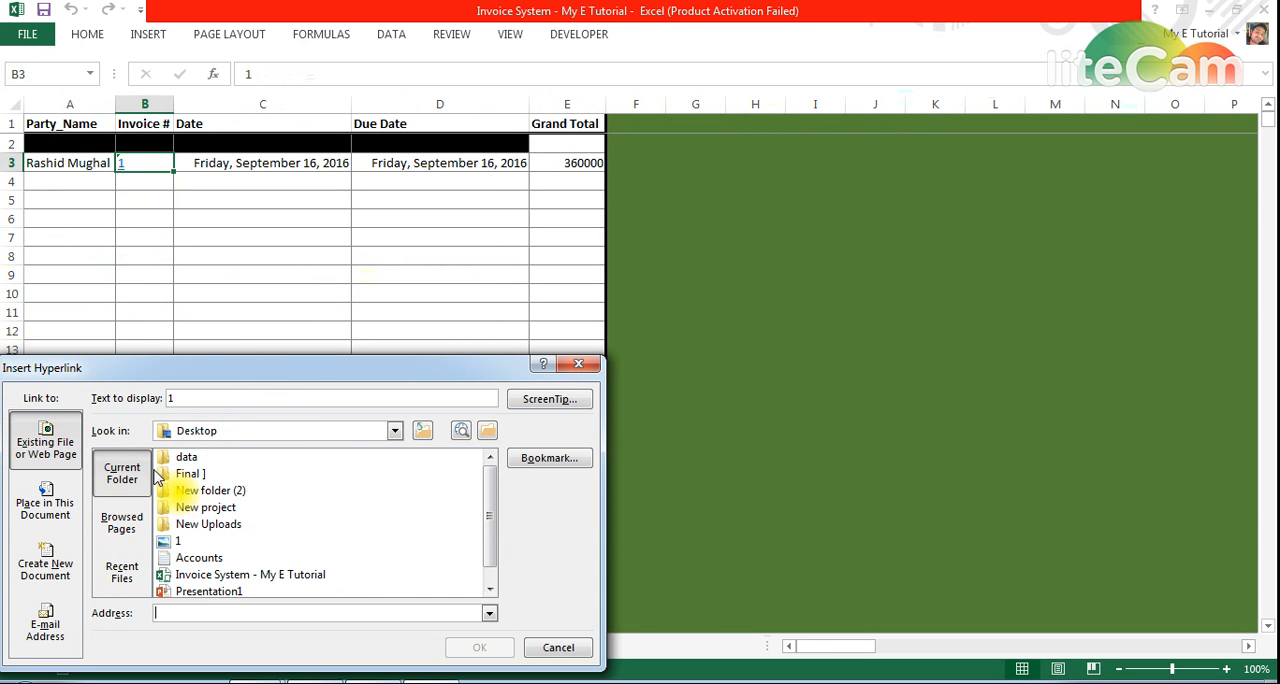
double_click(180, 541)
left_click(56, 180)
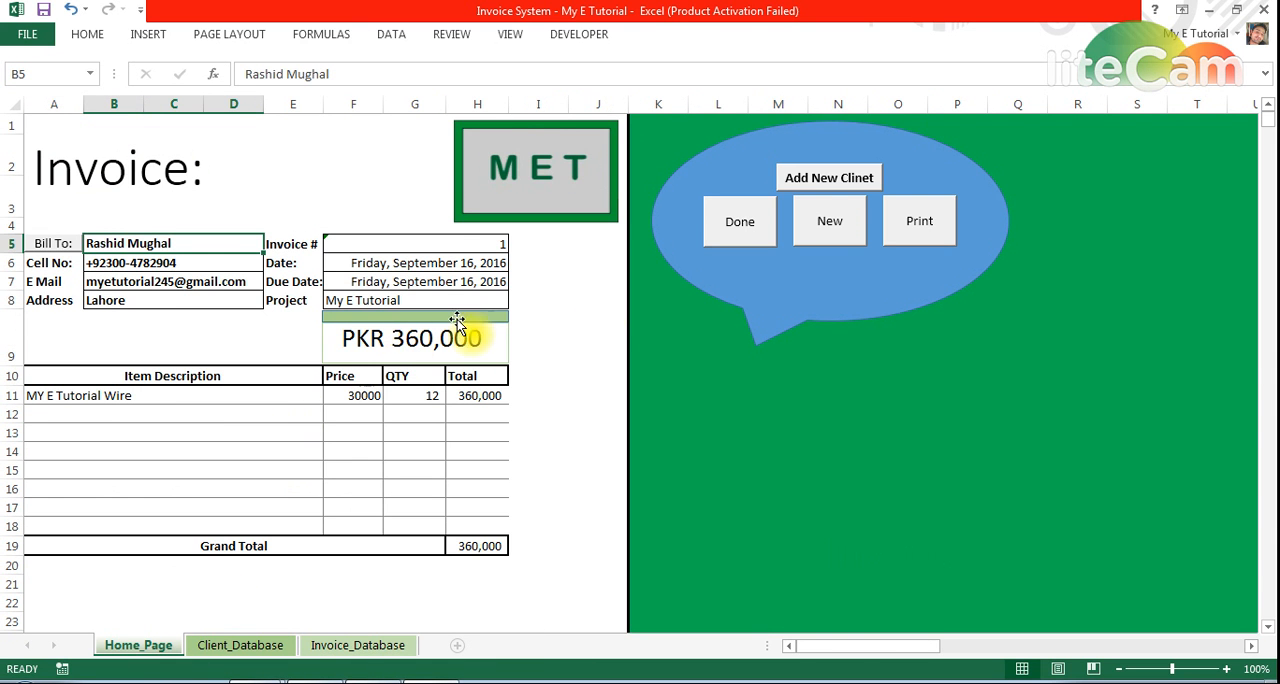
Clear the Home_Page form for a new invoice and check the recorded row in the Invoice_Database sheet
left_click(826, 236)
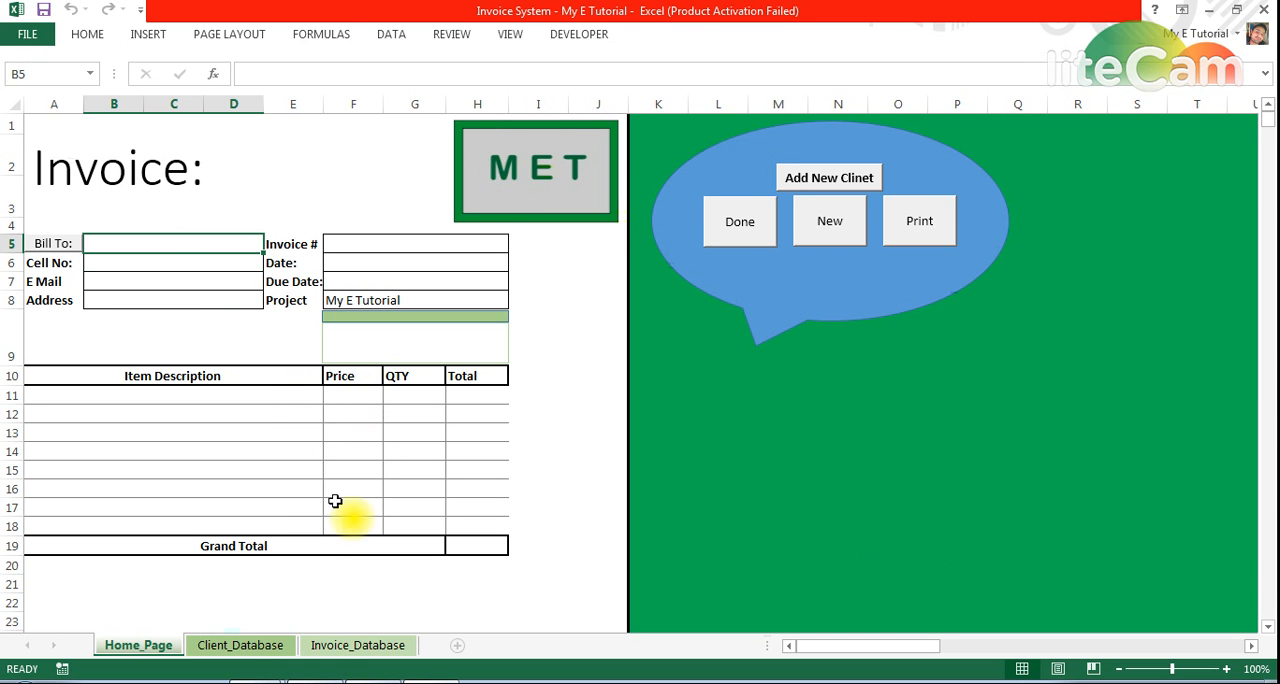
left_click(347, 647)
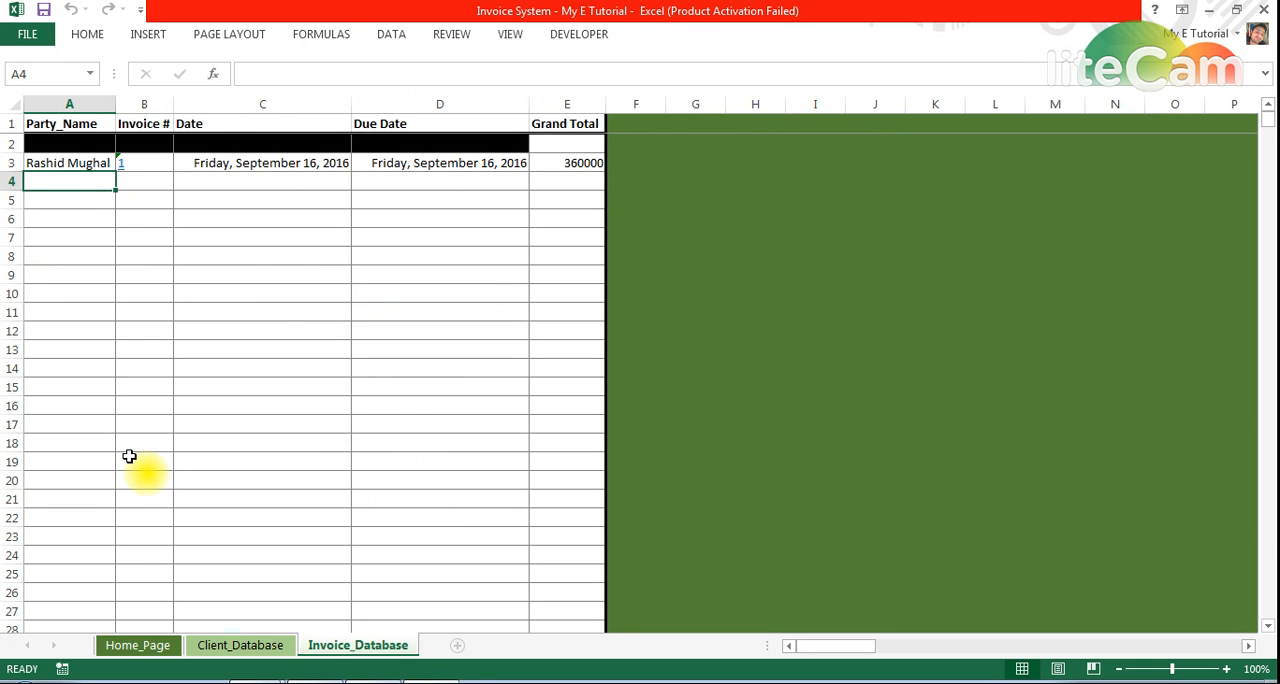
left_click(138, 645)
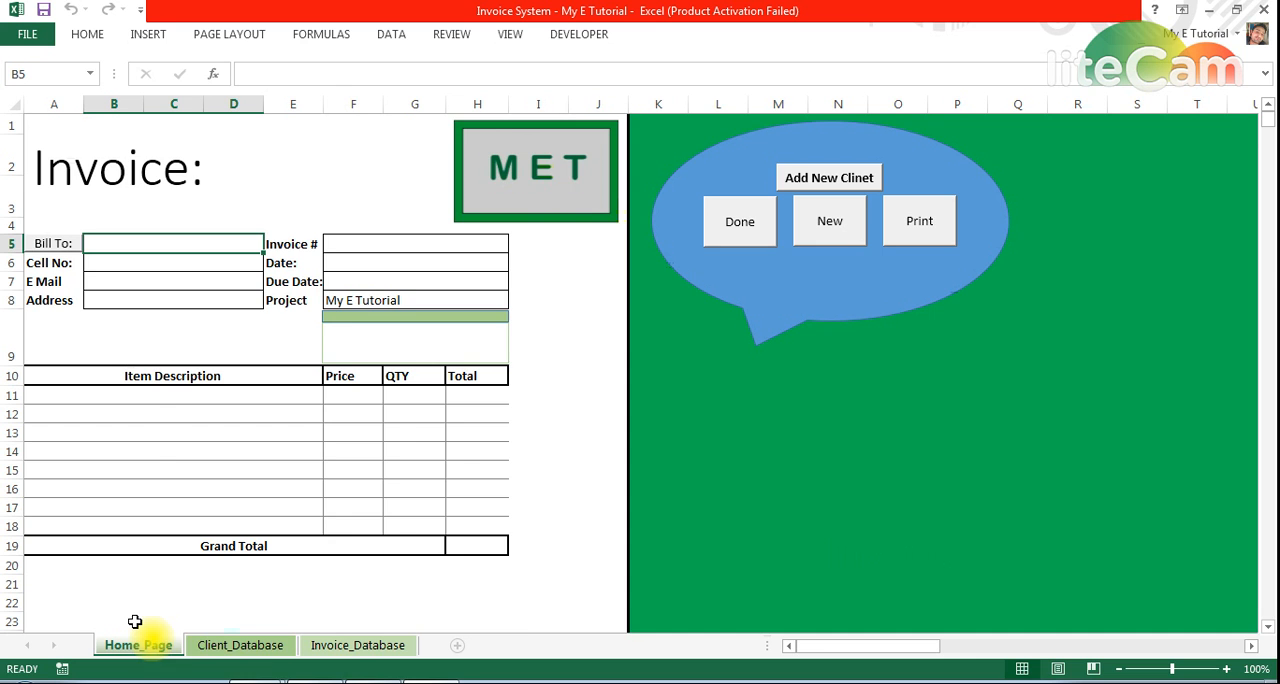
Open the image linked to invoice 1 in the Invoice_Database sheet, view it maximized and close it
left_click(357, 646)
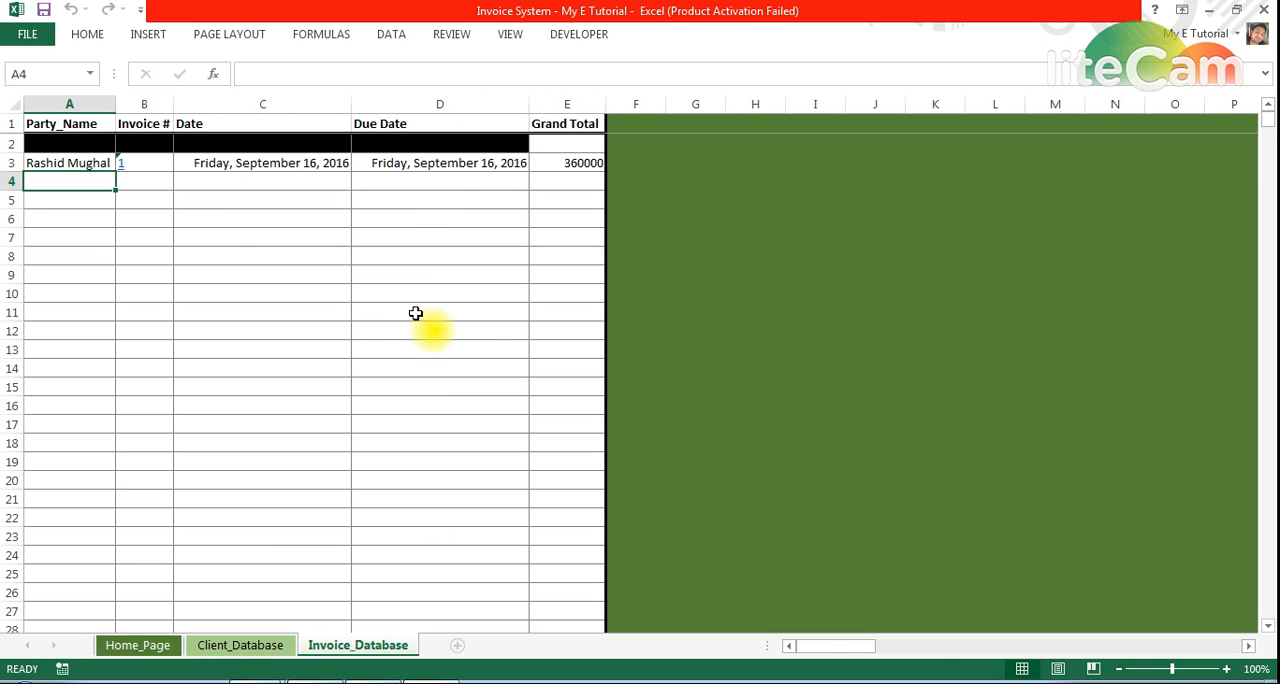
left_click(118, 161)
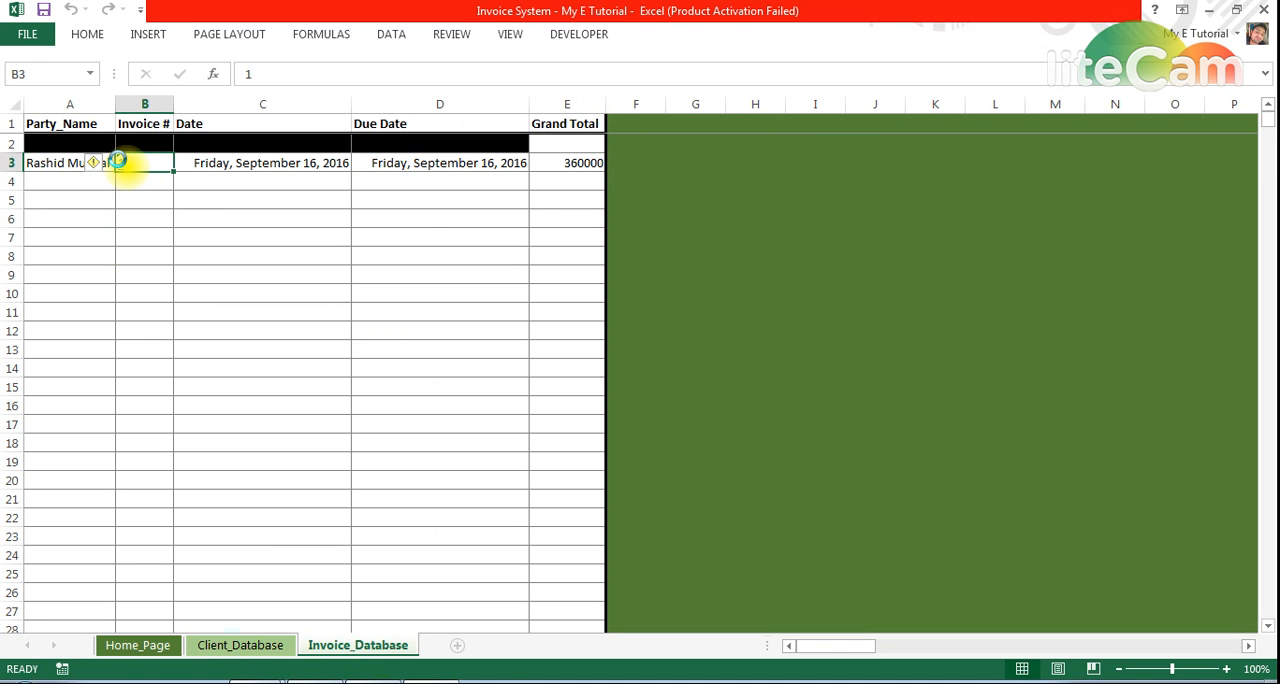
left_click(533, 361)
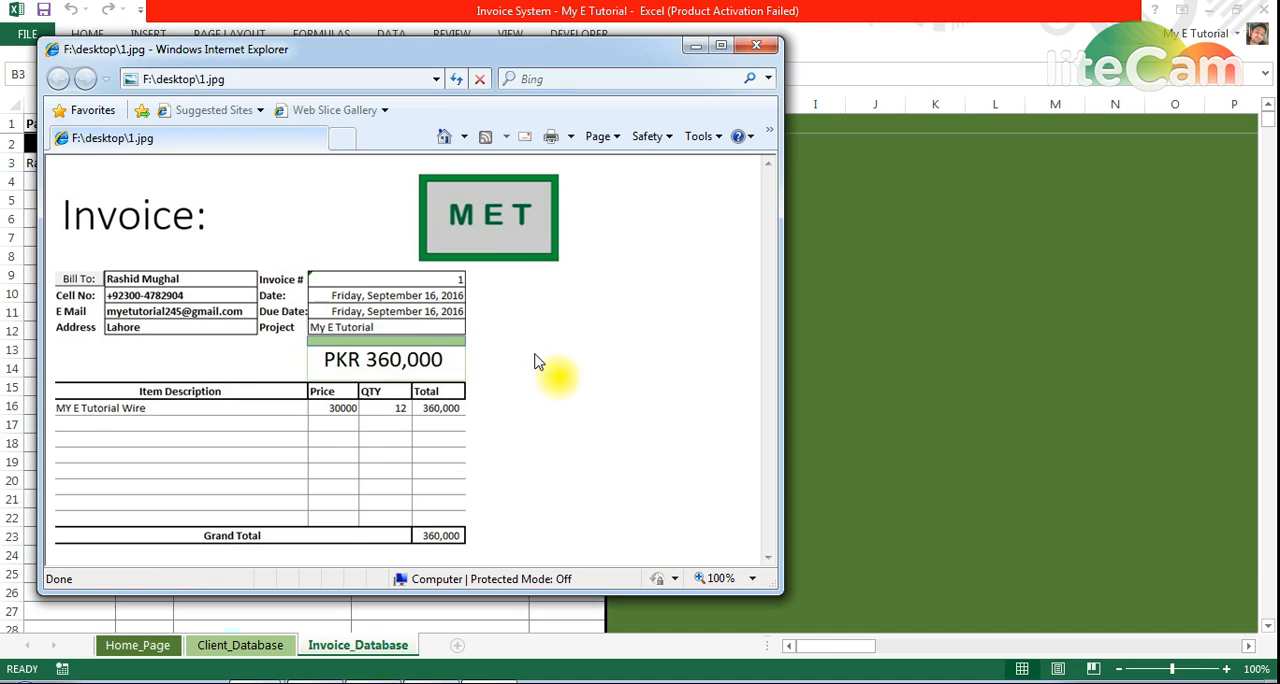
double_click(486, 50)
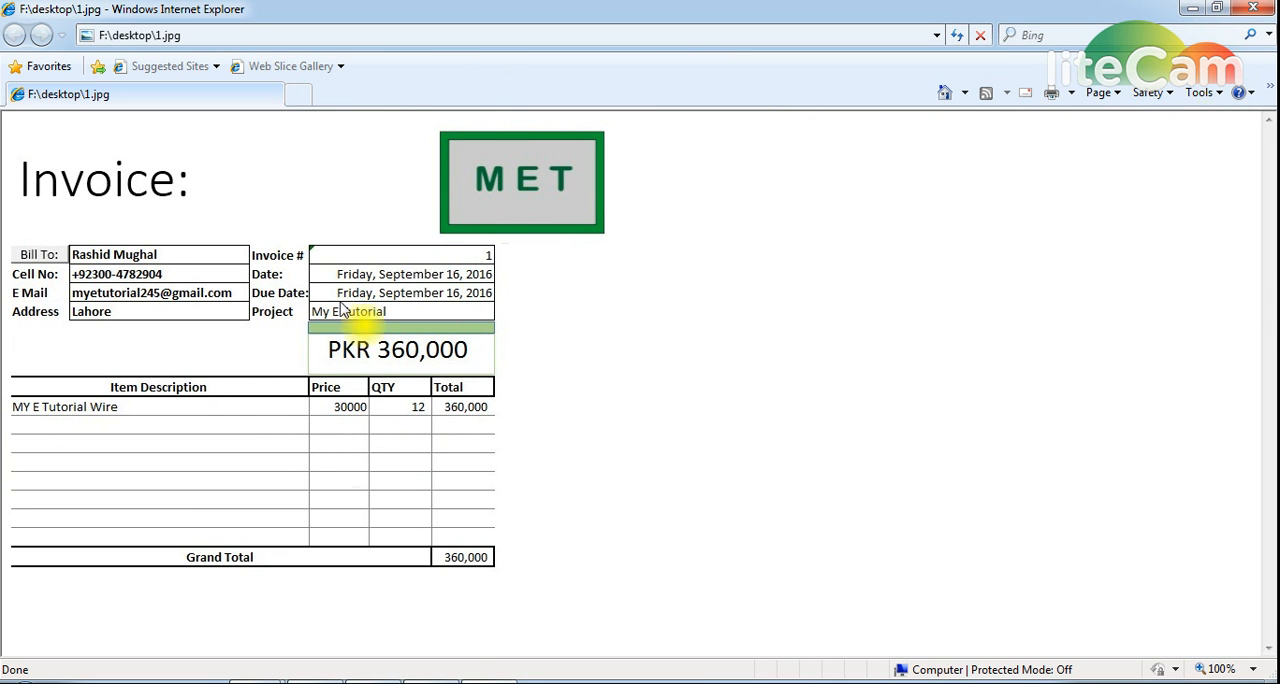
left_click(1253, 8)
Check the existing clients and the first empty row in the Client_Database sheet, and return to Home_Page
left_click(138, 646)
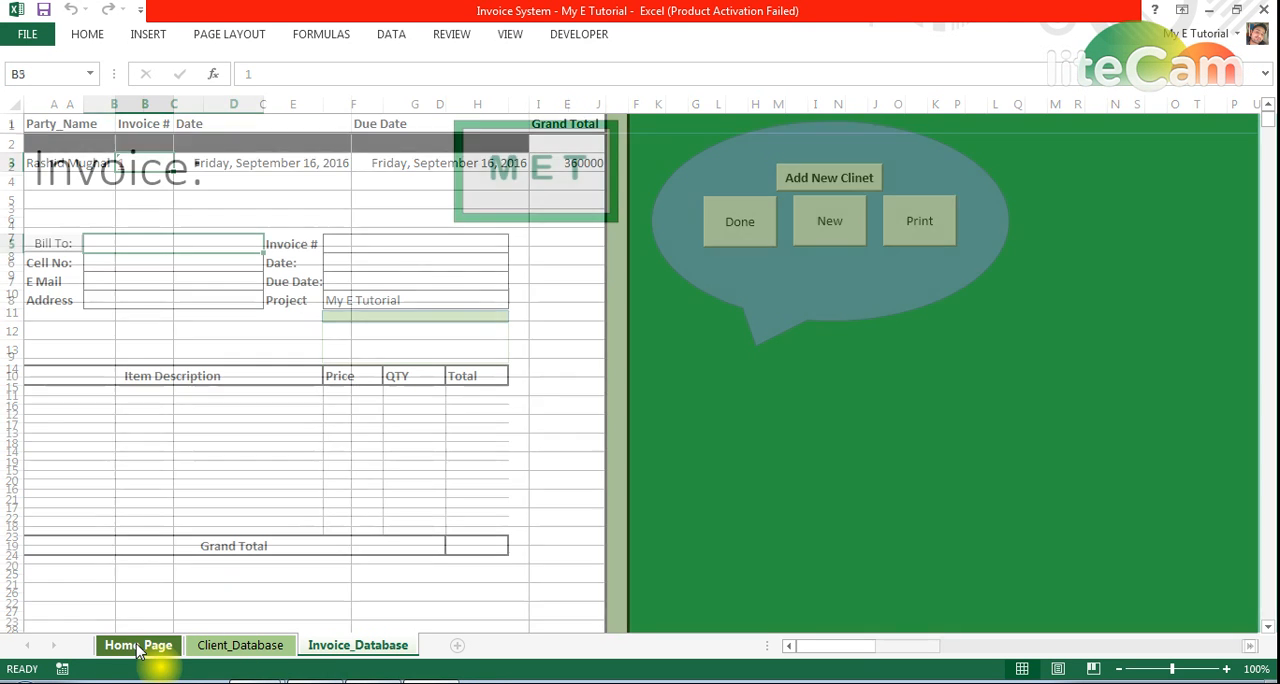
left_click(240, 645)
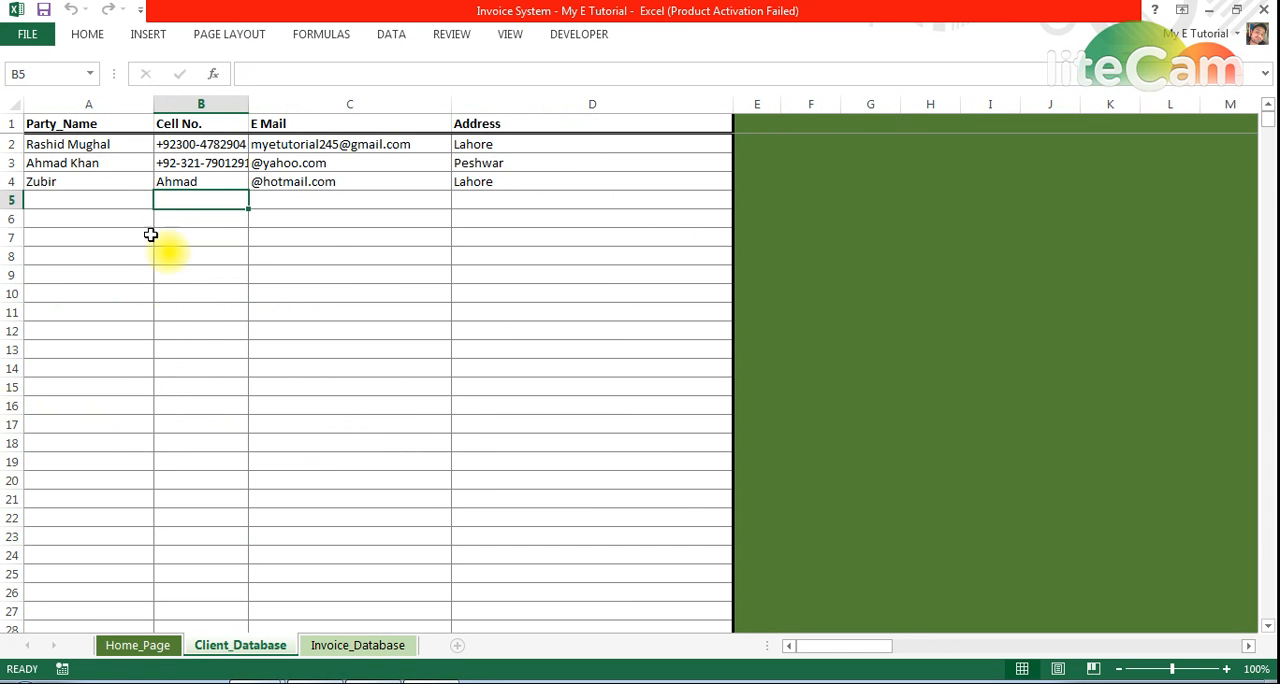
left_click(50, 203)
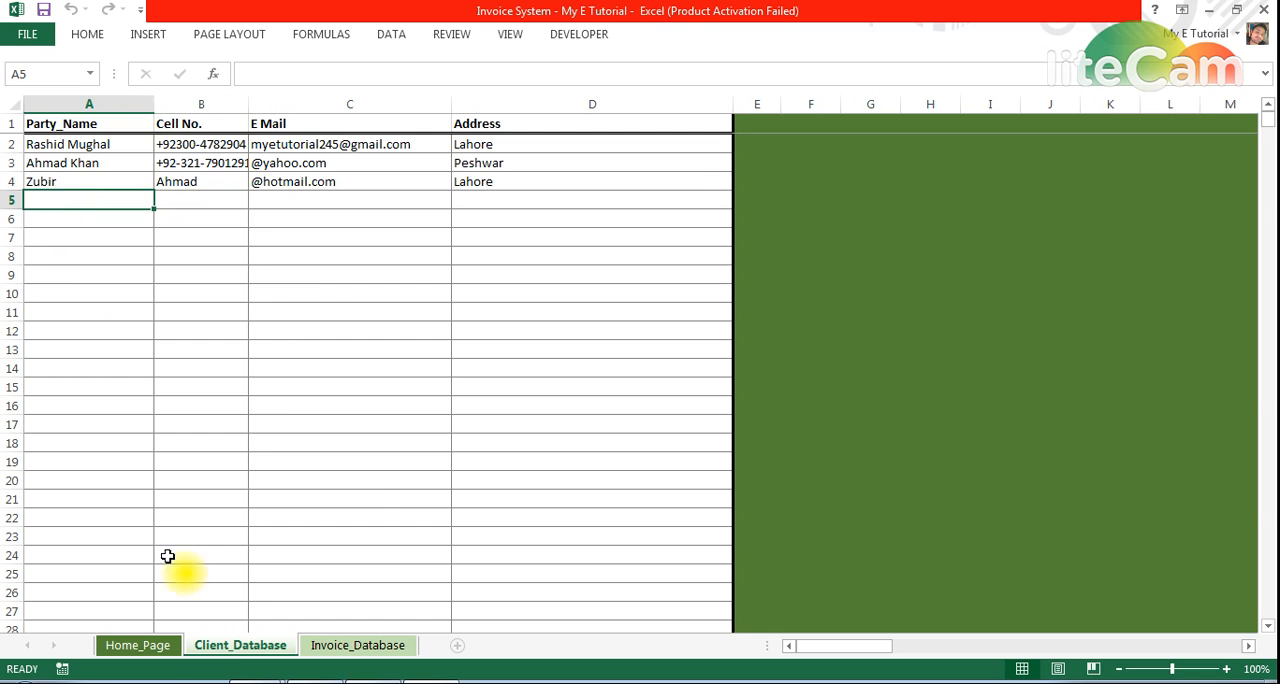
left_click(138, 646)
Open the new client form and enter the client's full name and cell number
left_click(846, 178)
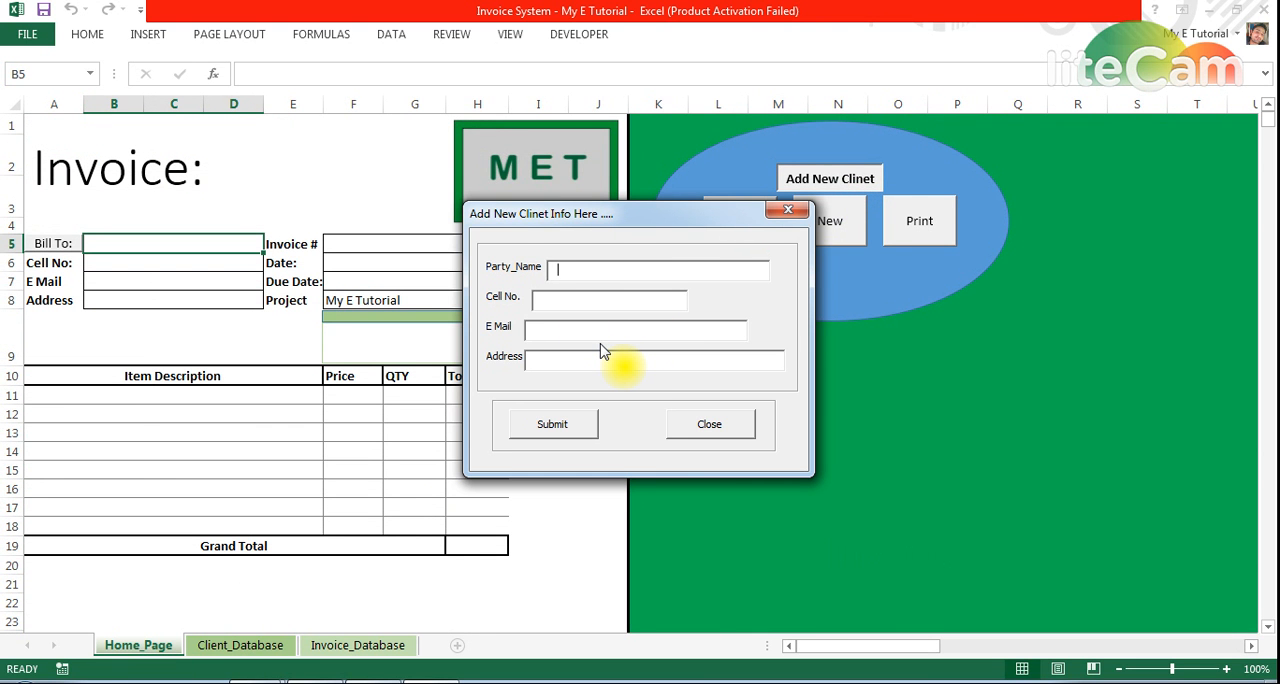
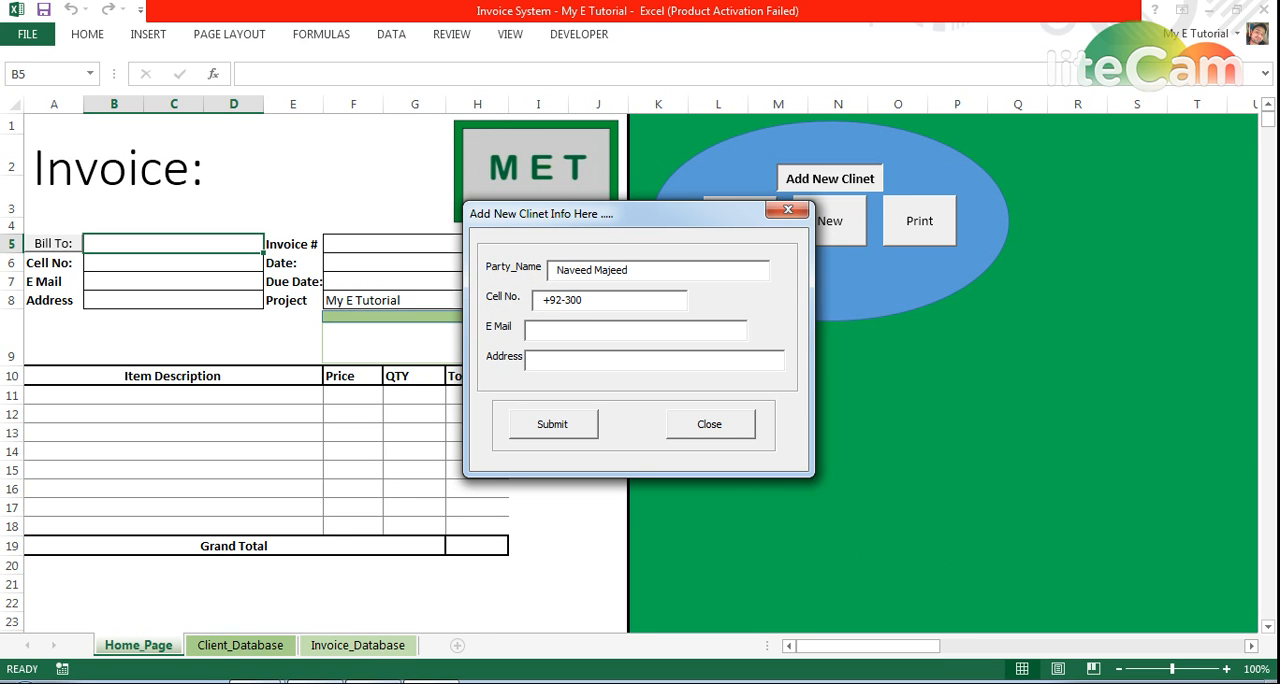
type("@")
type("houtn")
Fill in the new client's e-mail and address in the form
key("BackSpace")
key("BackSpace")
key("BackSpace")
type("tmail.com")
key("Tab")
type("Lahore")
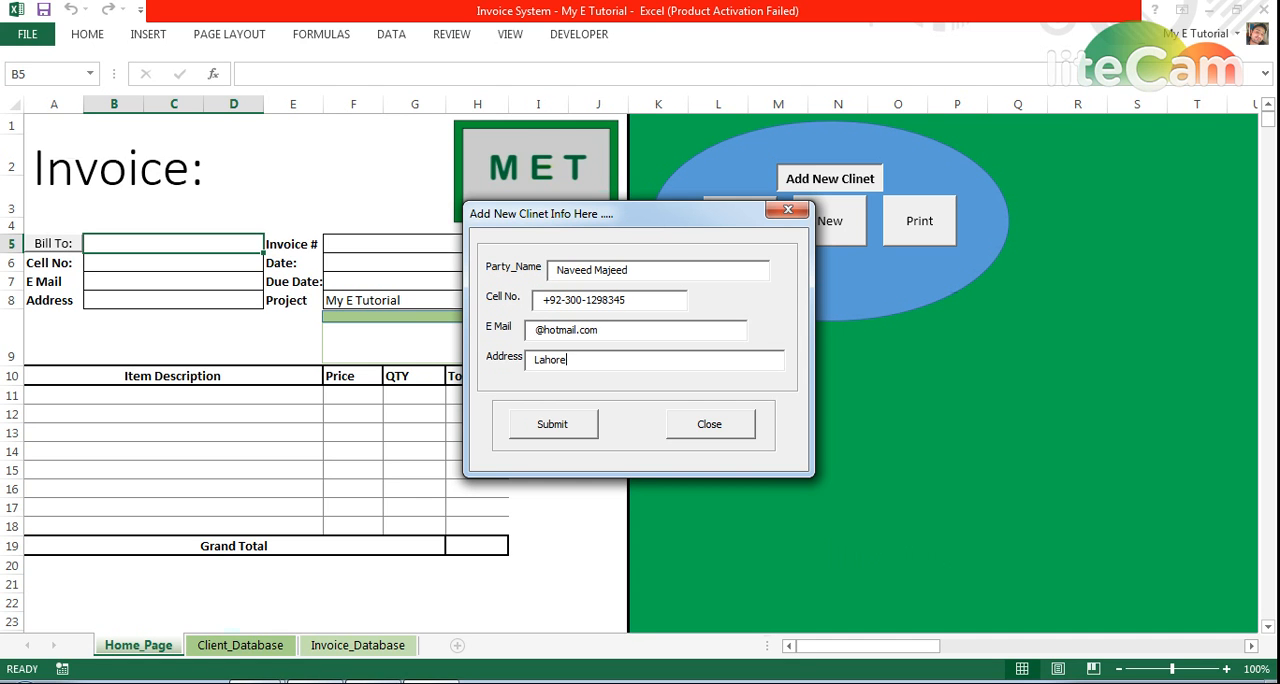
Submit the new client's details, close the form and check the added row in the Client_Database sheet
key("Tab")
key("Tab")
key("Return")
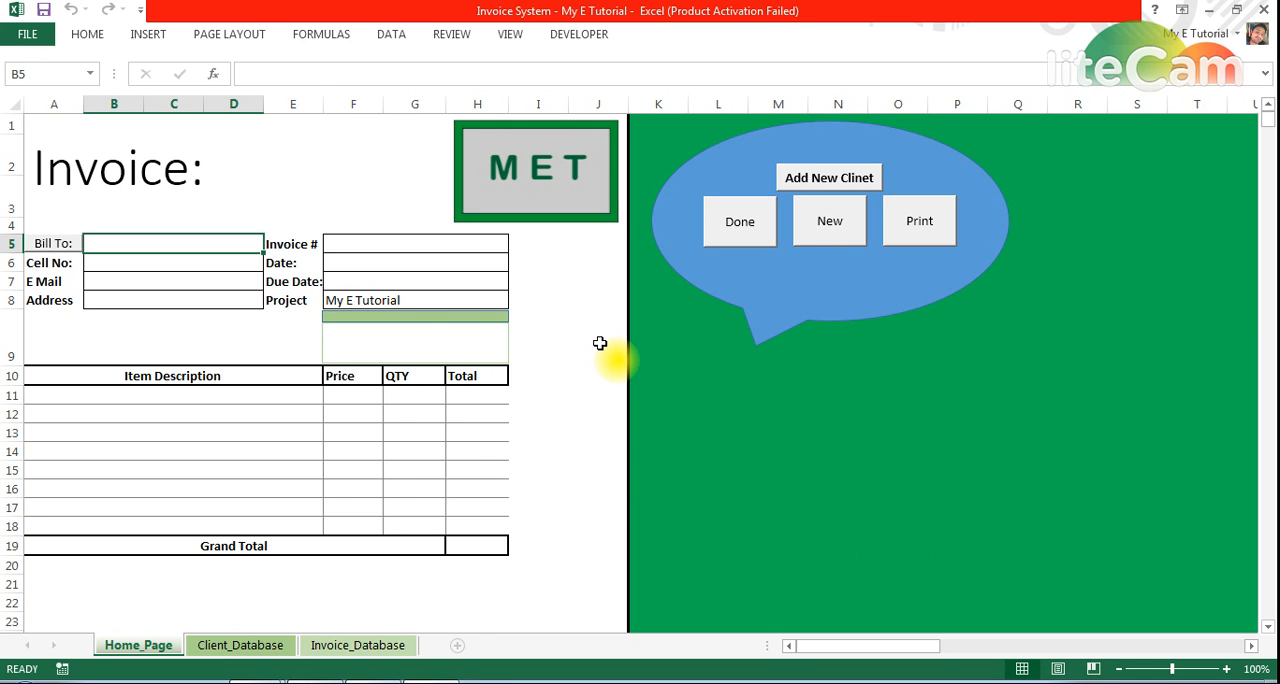
left_click(252, 645)
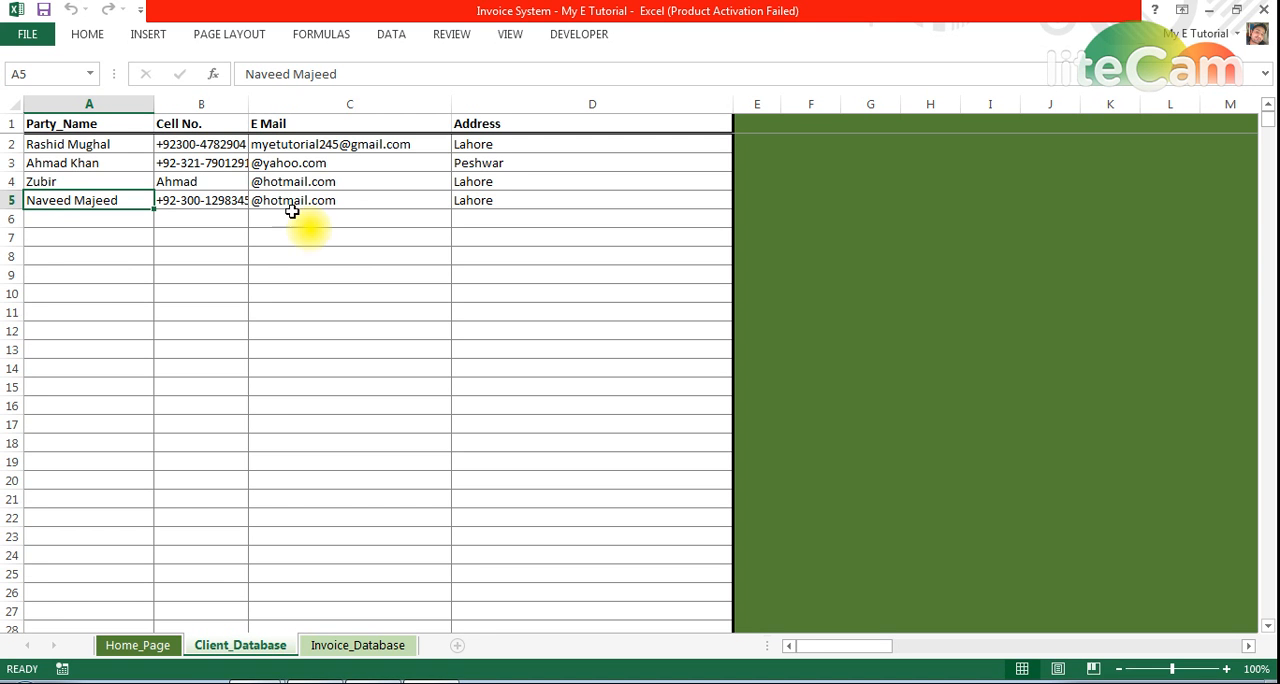
left_click(150, 649)
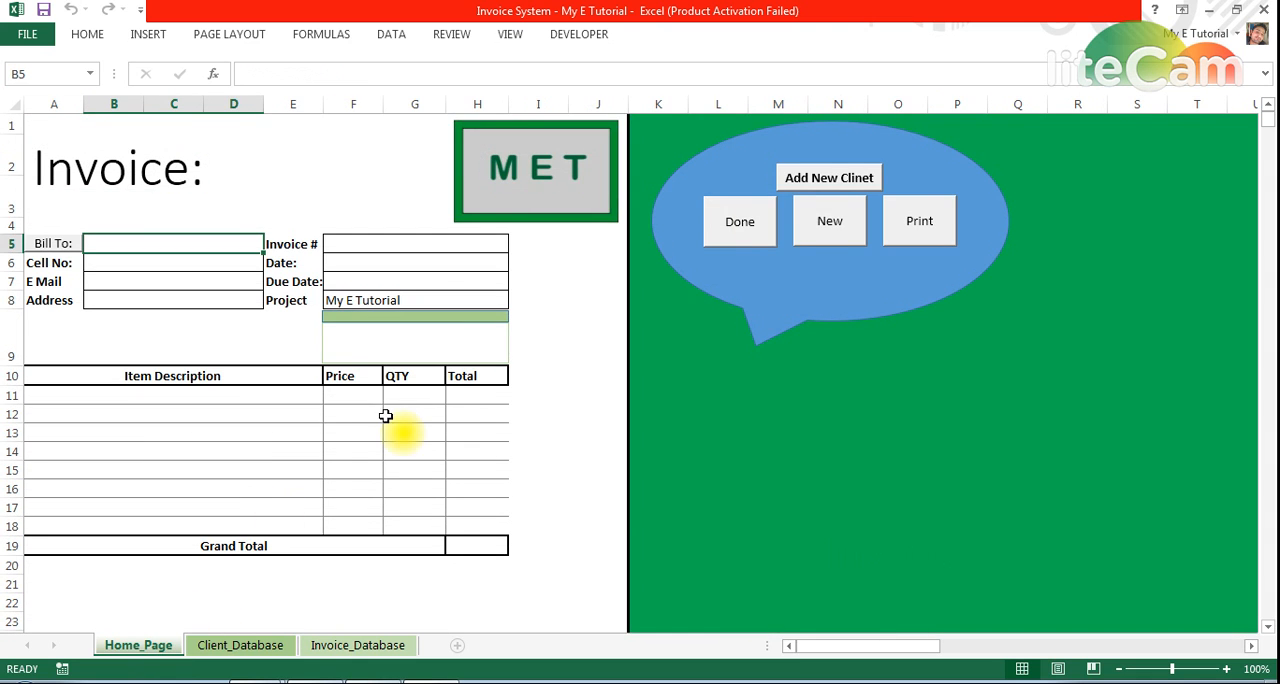
Open the new client form again and enter a second client's full name and cell number
left_click(813, 182)
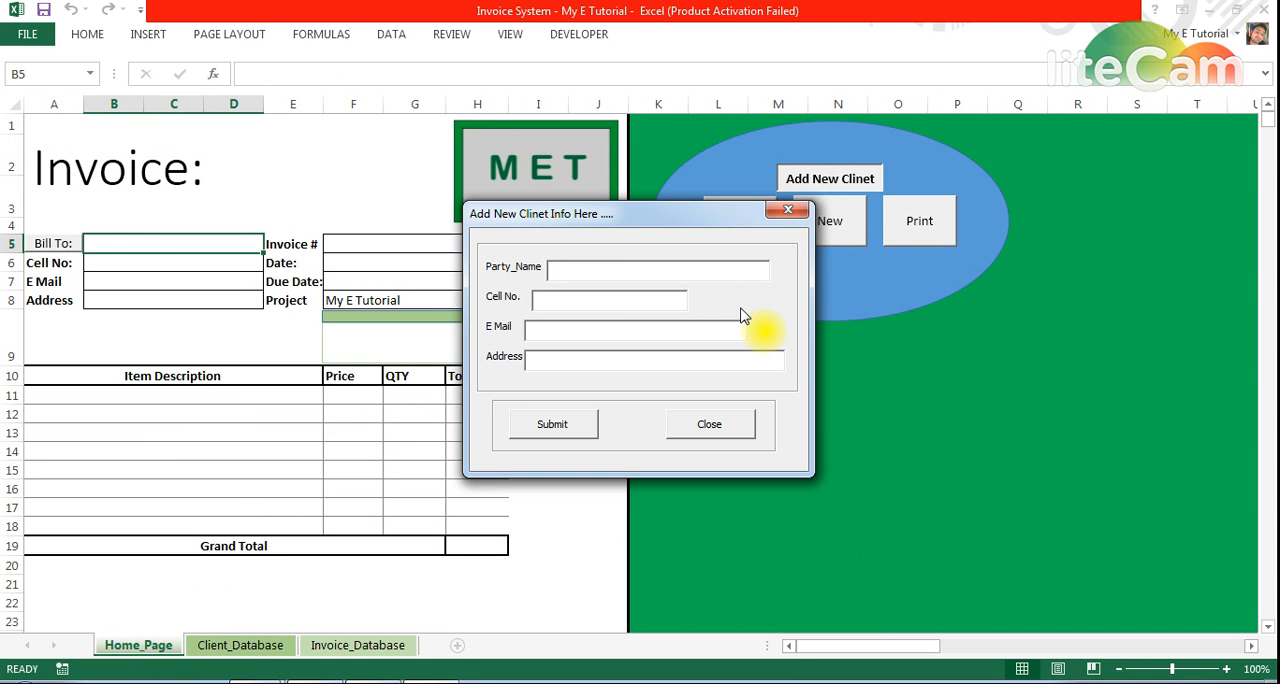
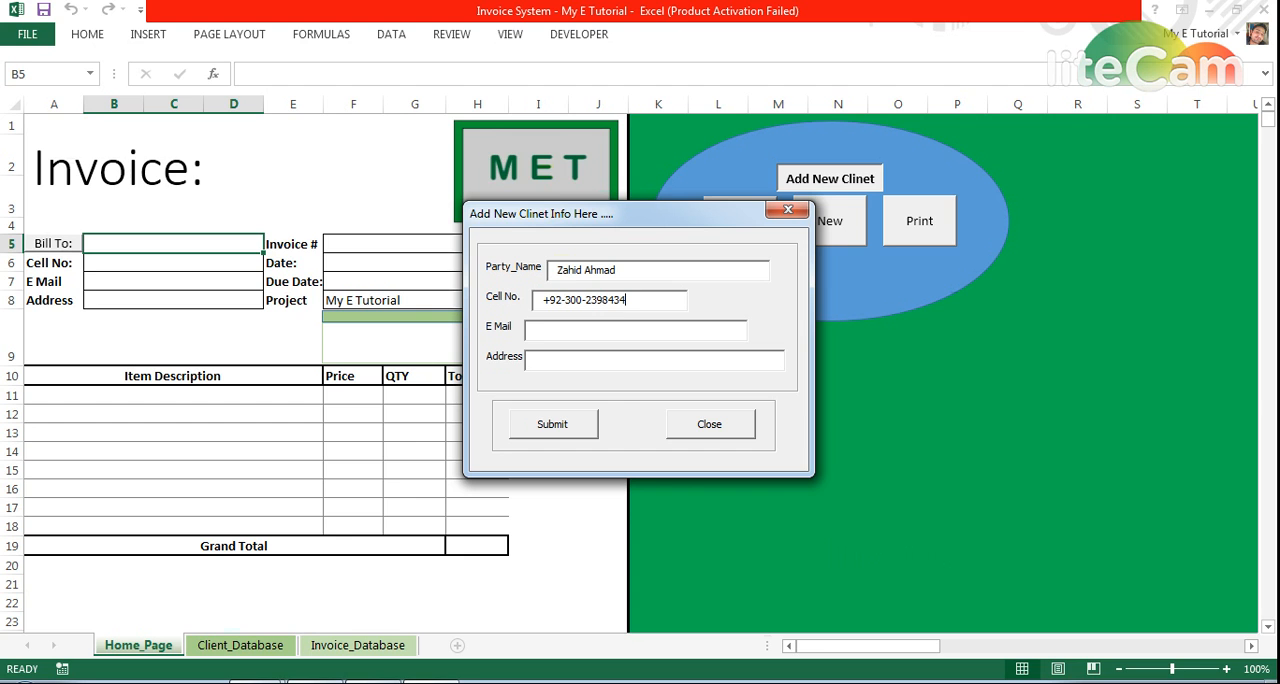
type("@yahoo.com")
Fill in the second client's e-mail and address in the form
key("Tab")
type("lahore")
Submit the second client's details, close the form and check the client list in the Client_Database sheet
left_click(541, 426)
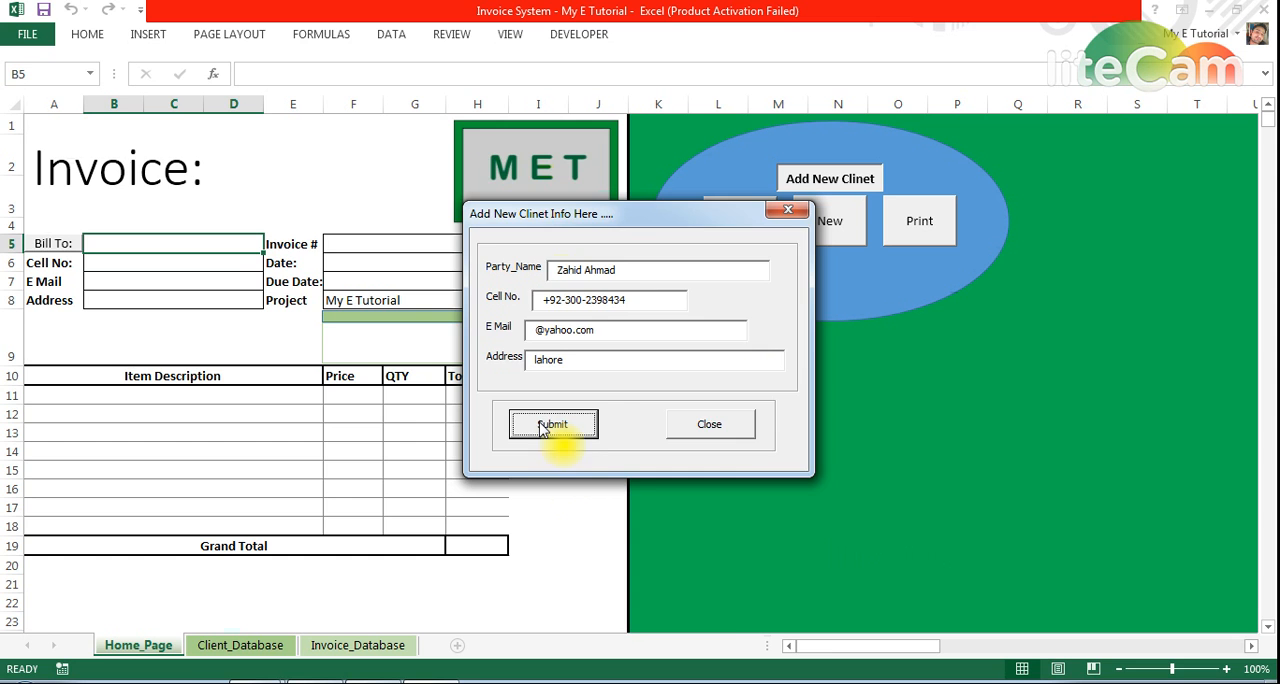
left_click(736, 430)
left_click(246, 648)
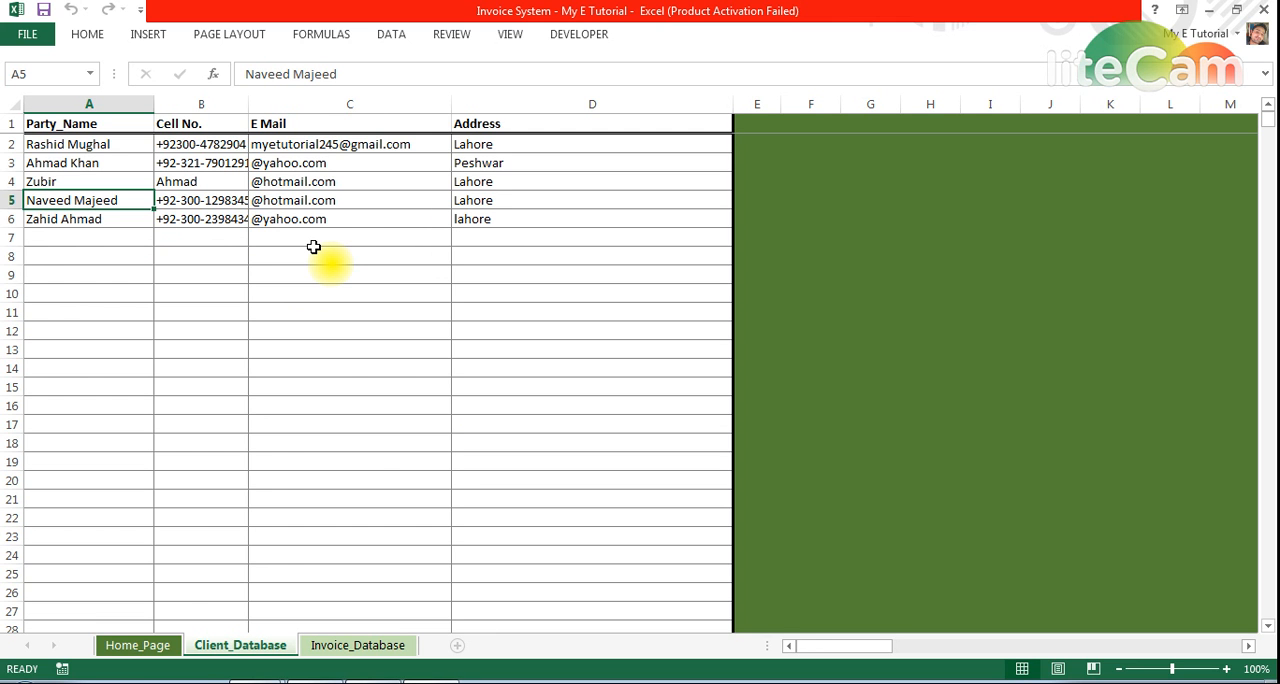
left_click(165, 645)
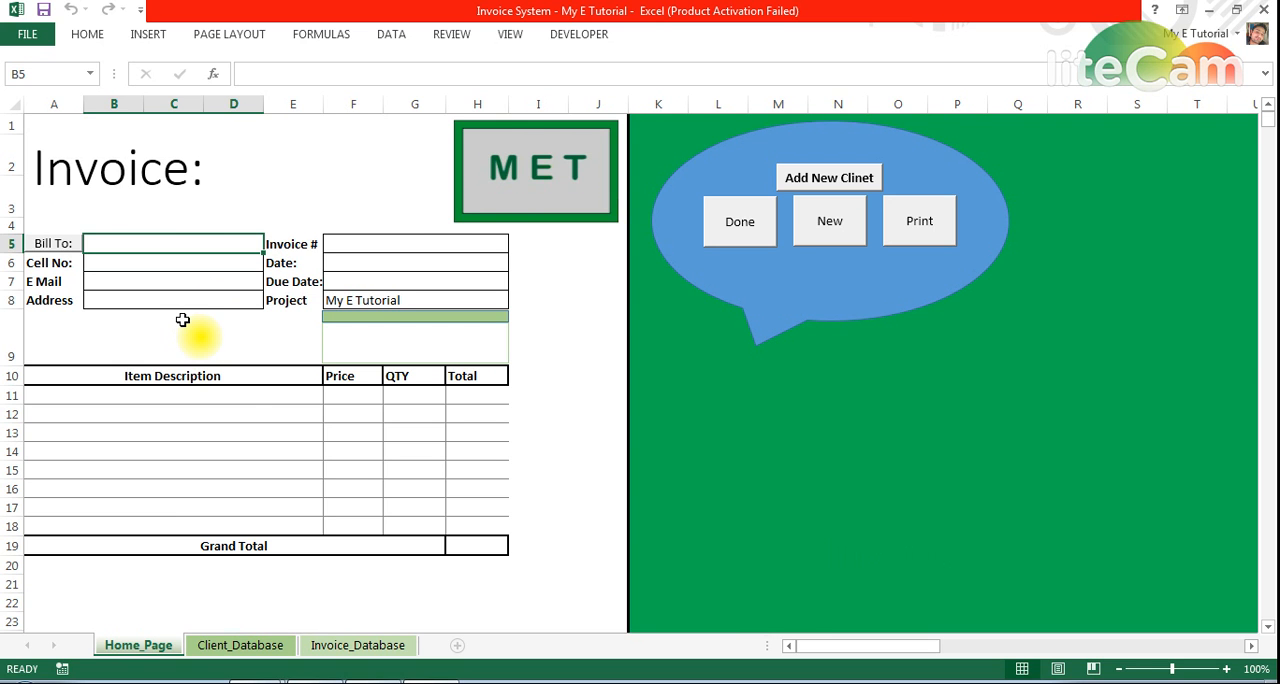
Preview the blank invoice's printout and delete the extra MET logo below the Grand Total row on Home_Page
left_click(925, 218)
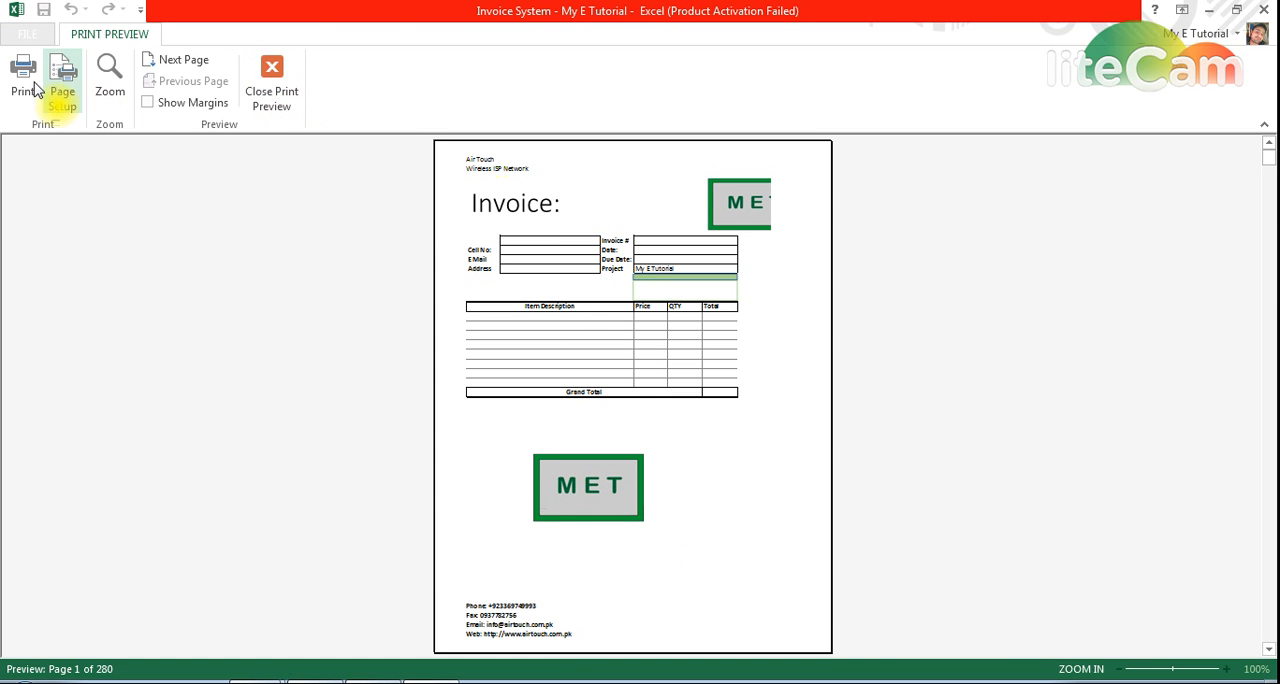
left_click(271, 88)
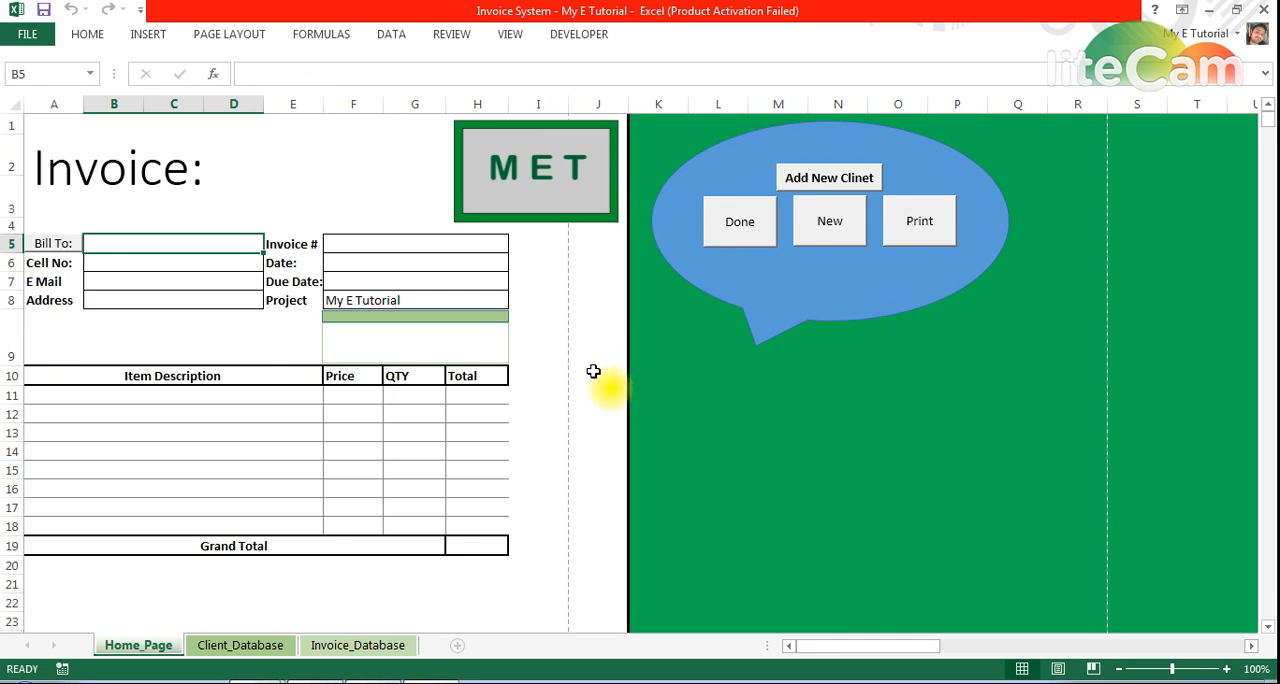
scroll(585, 385, "down", 7)
scroll(446, 429, "up", 1)
left_click(290, 314)
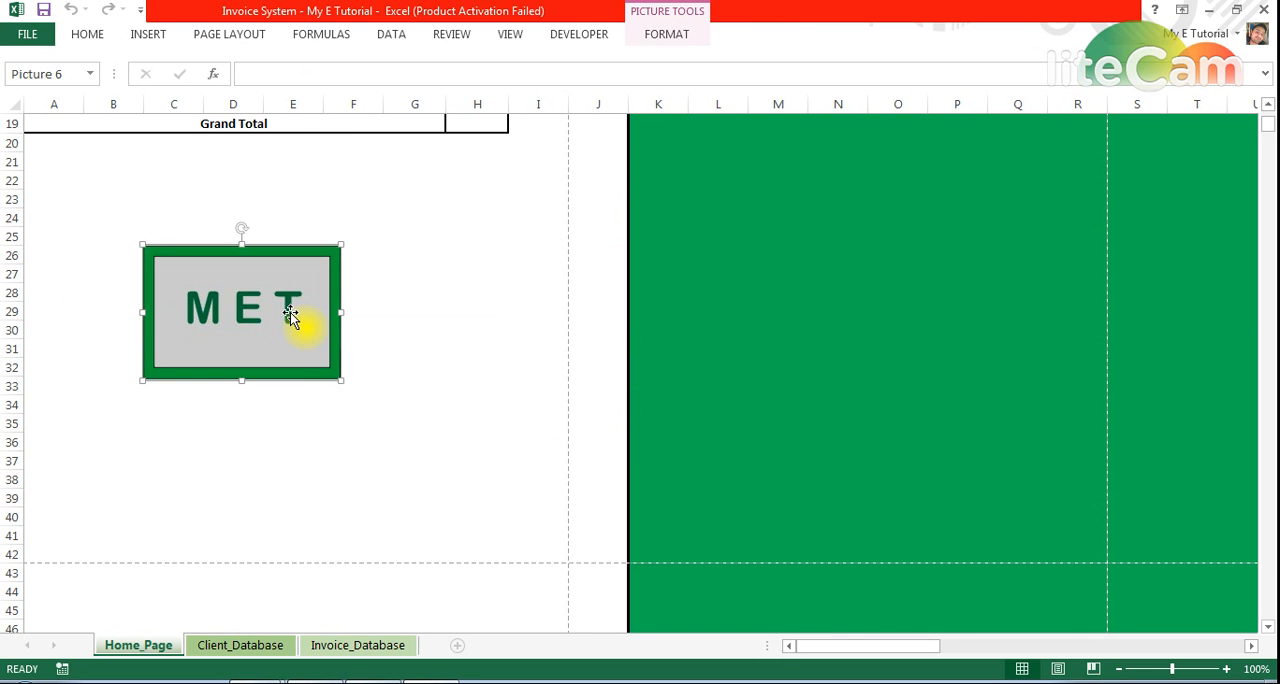
key("Delete")
Preview the invoice's printout again without the lower logo and close the preview
scroll(470, 360, "up", 6)
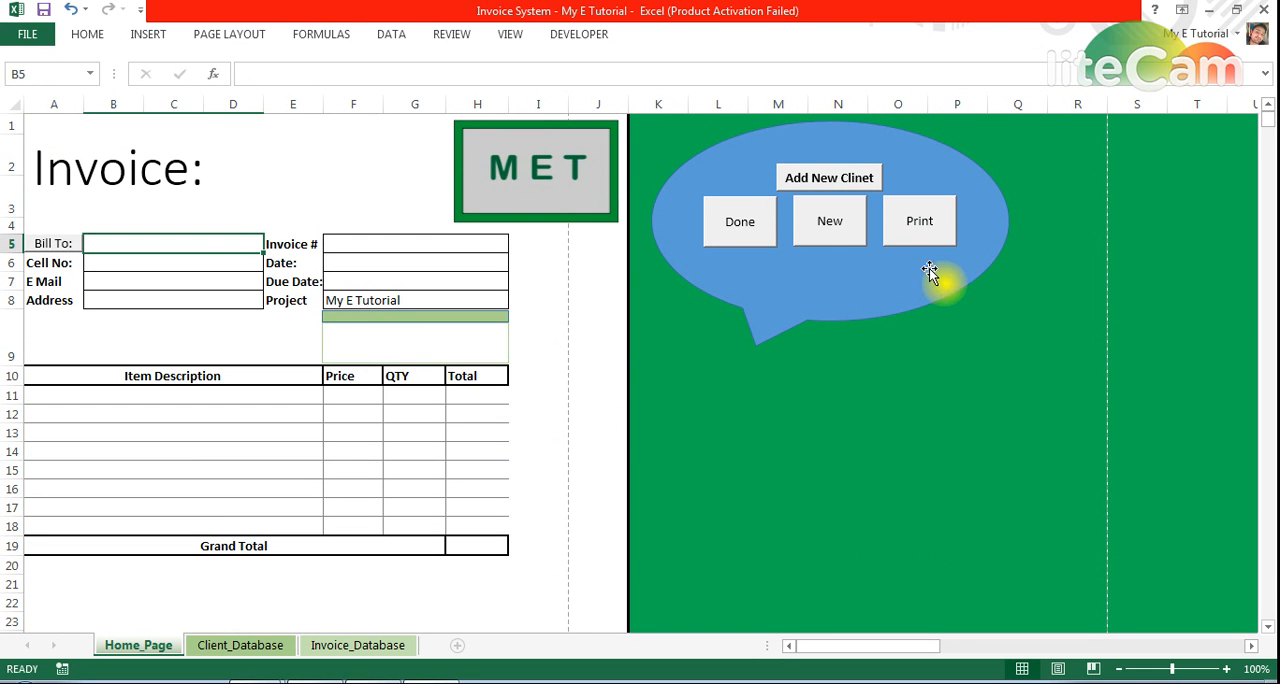
left_click(920, 226)
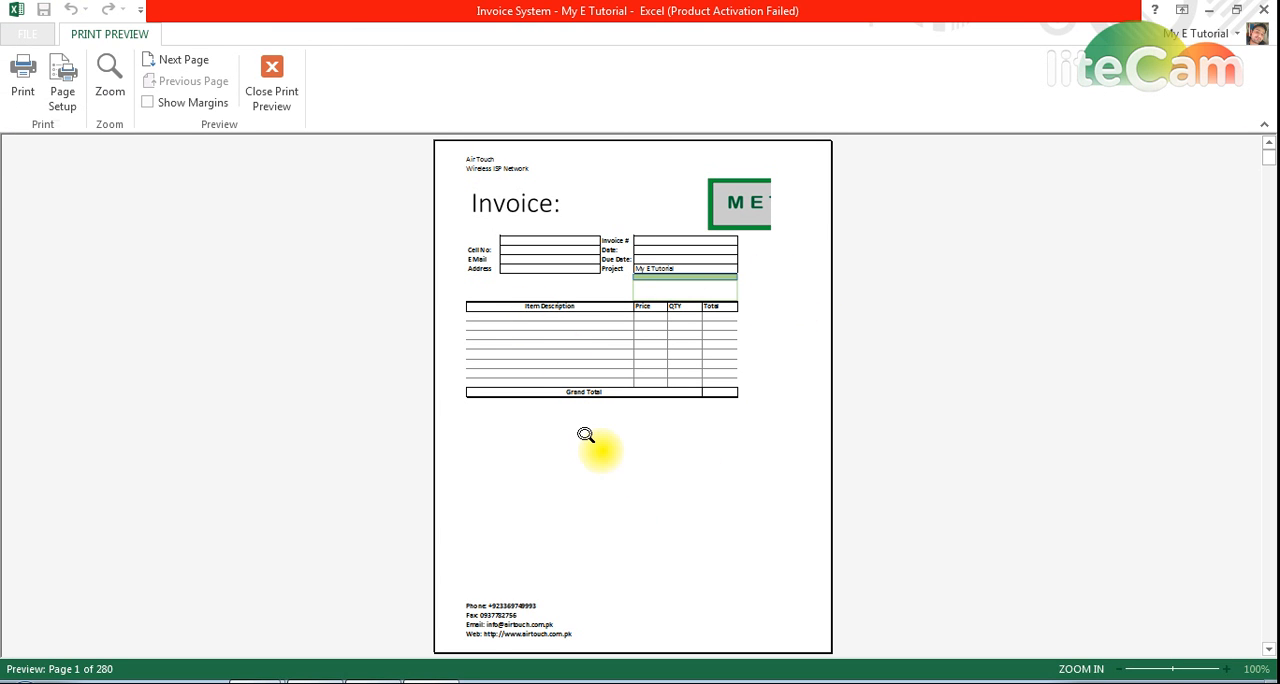
key("Escape")
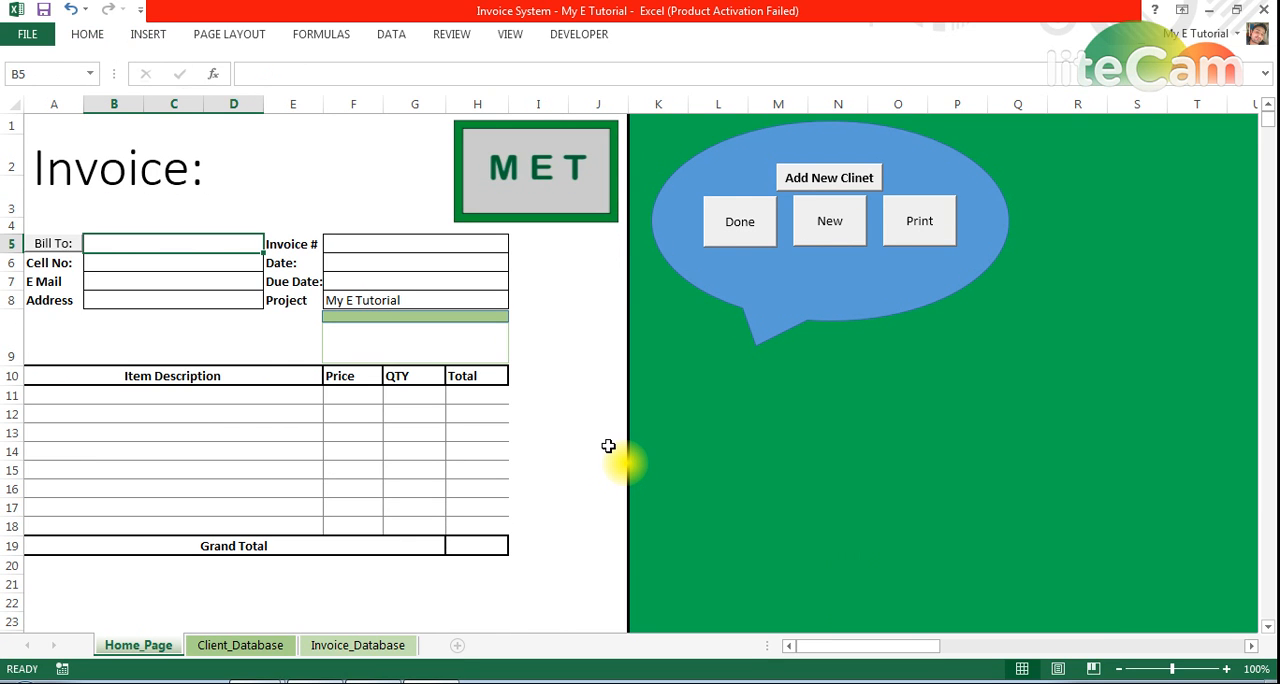